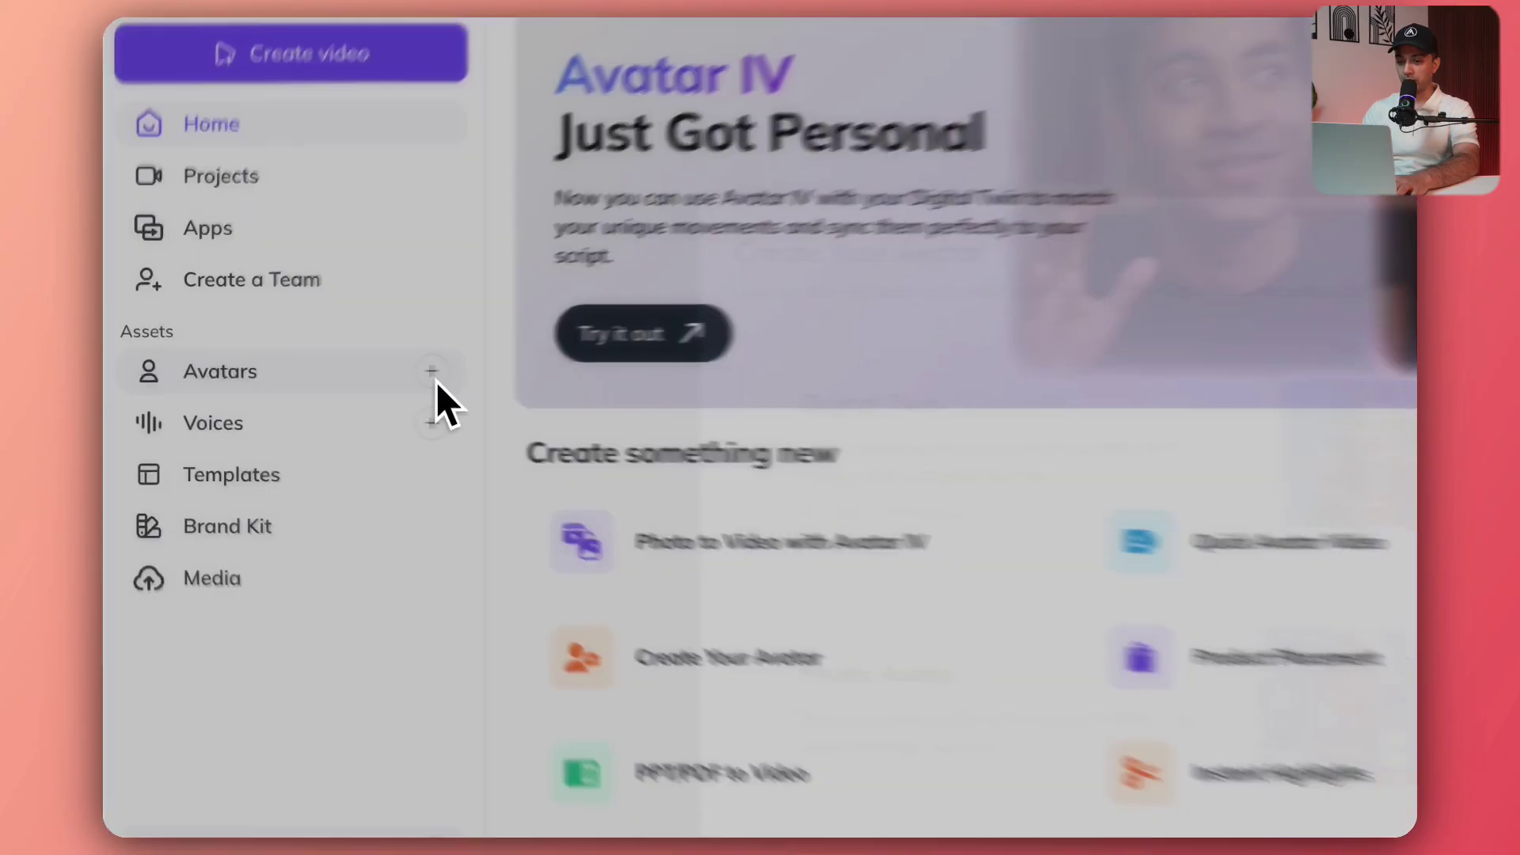
Start a video-based Digital Twin avatar and mute and pause its introduction video.
click(515, 372)
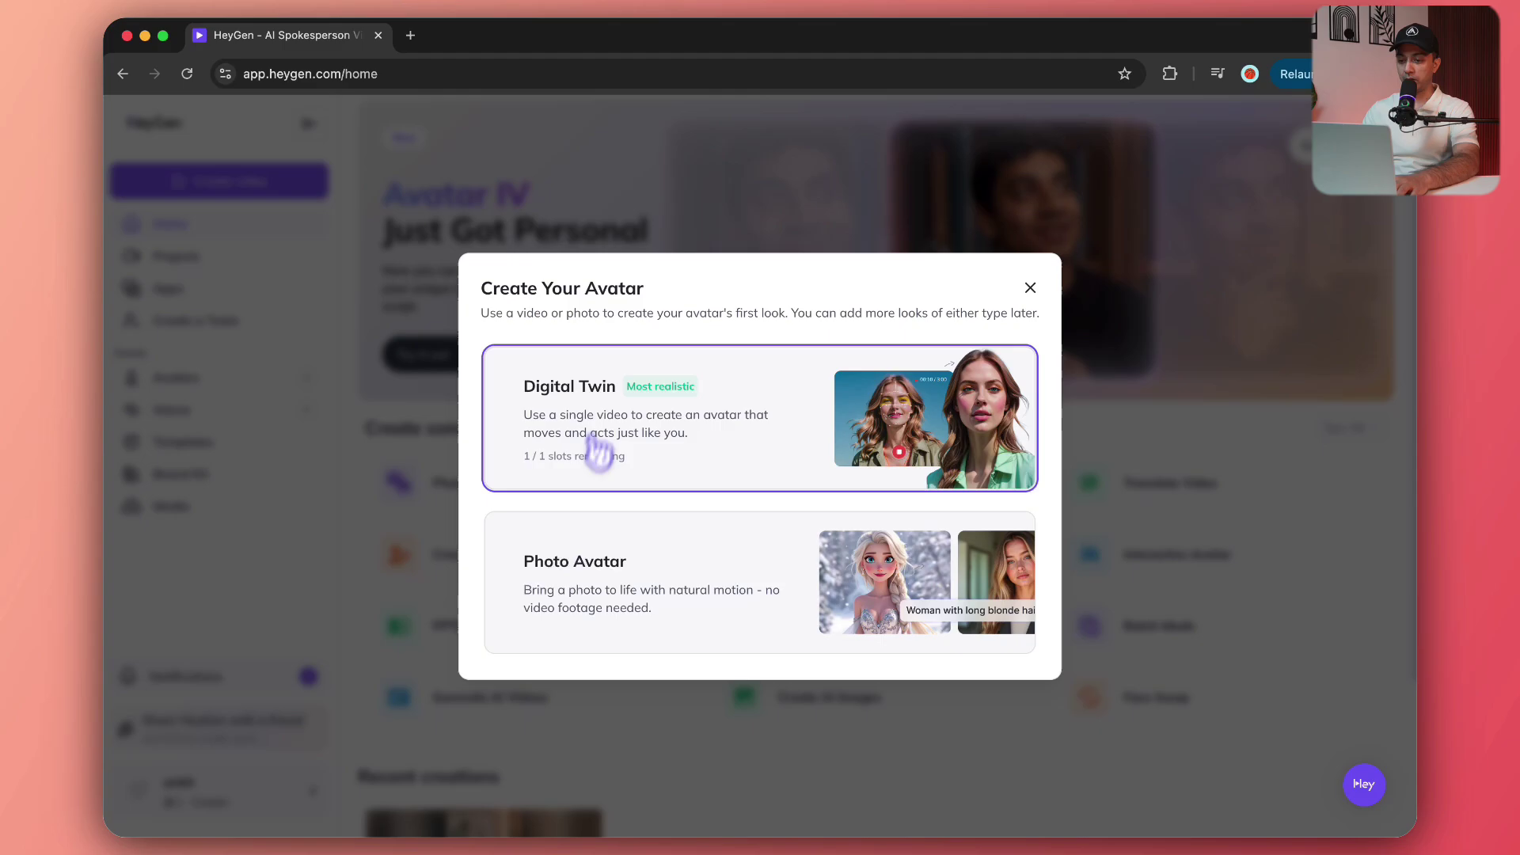
click(556, 407)
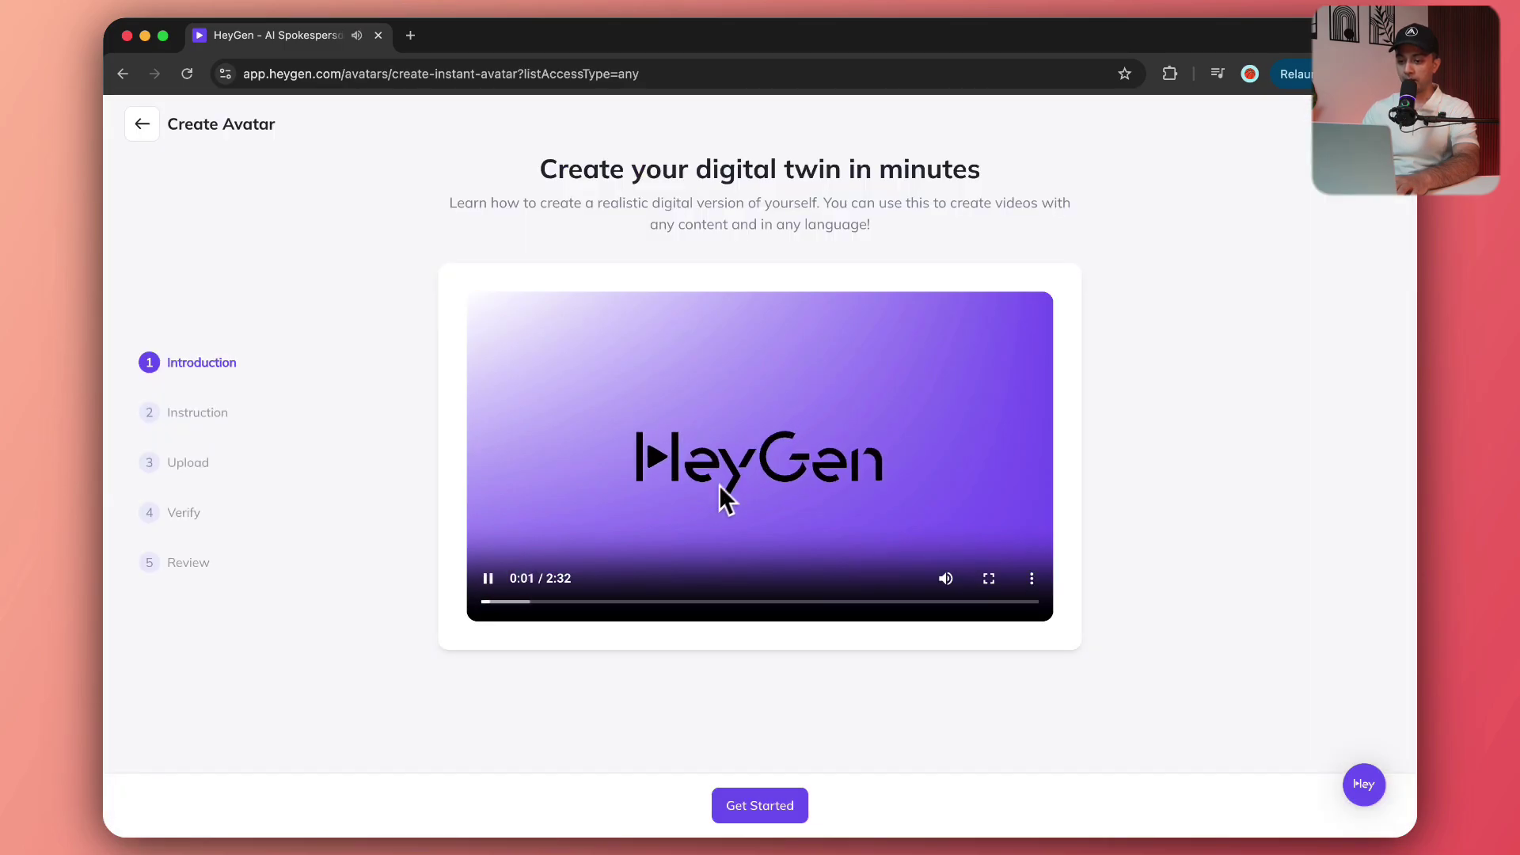
click(941, 580)
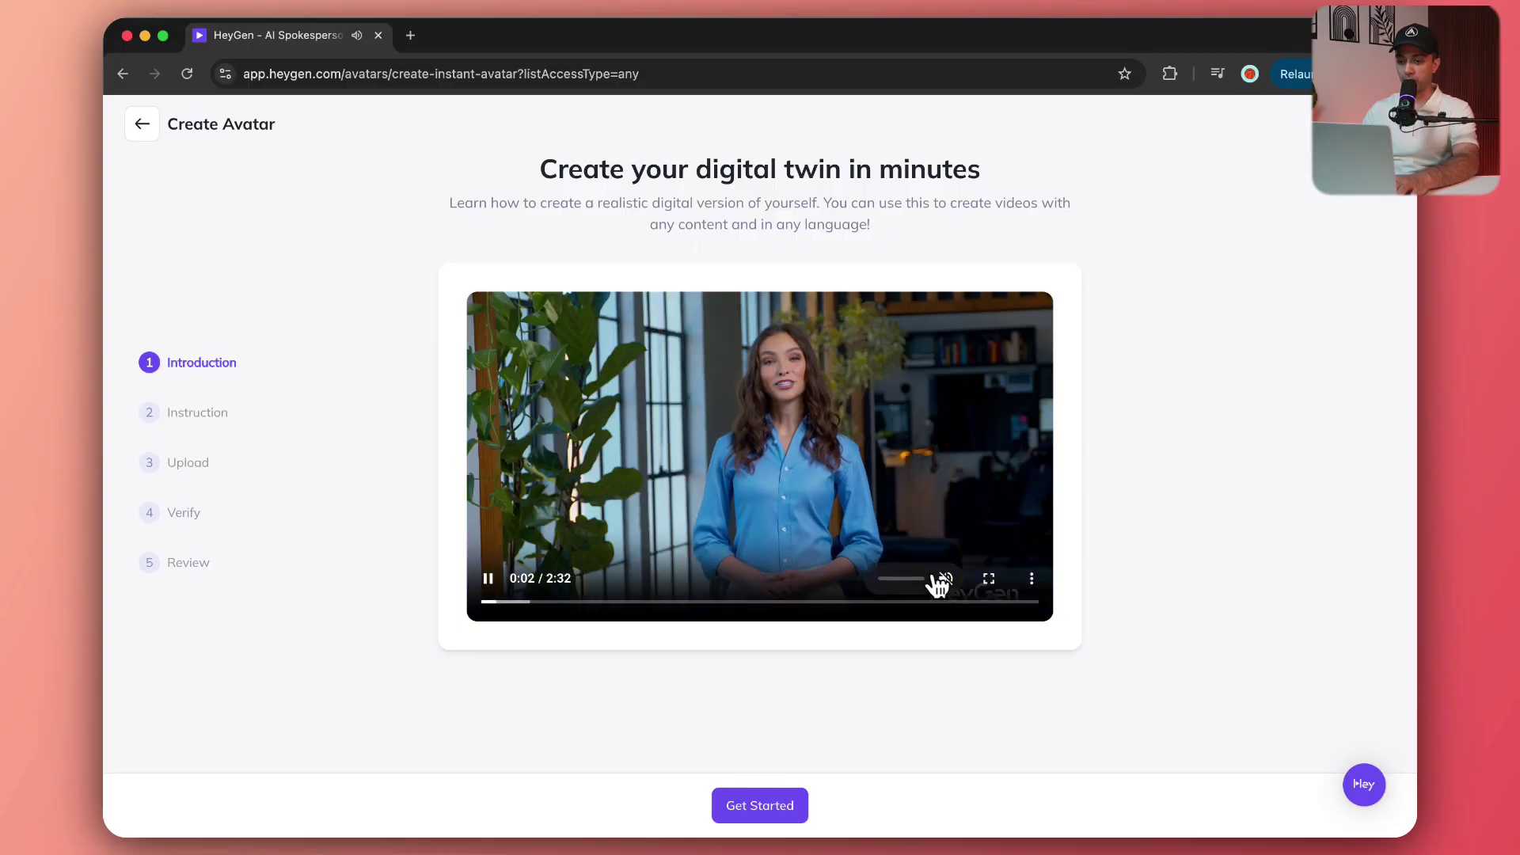
click(489, 578)
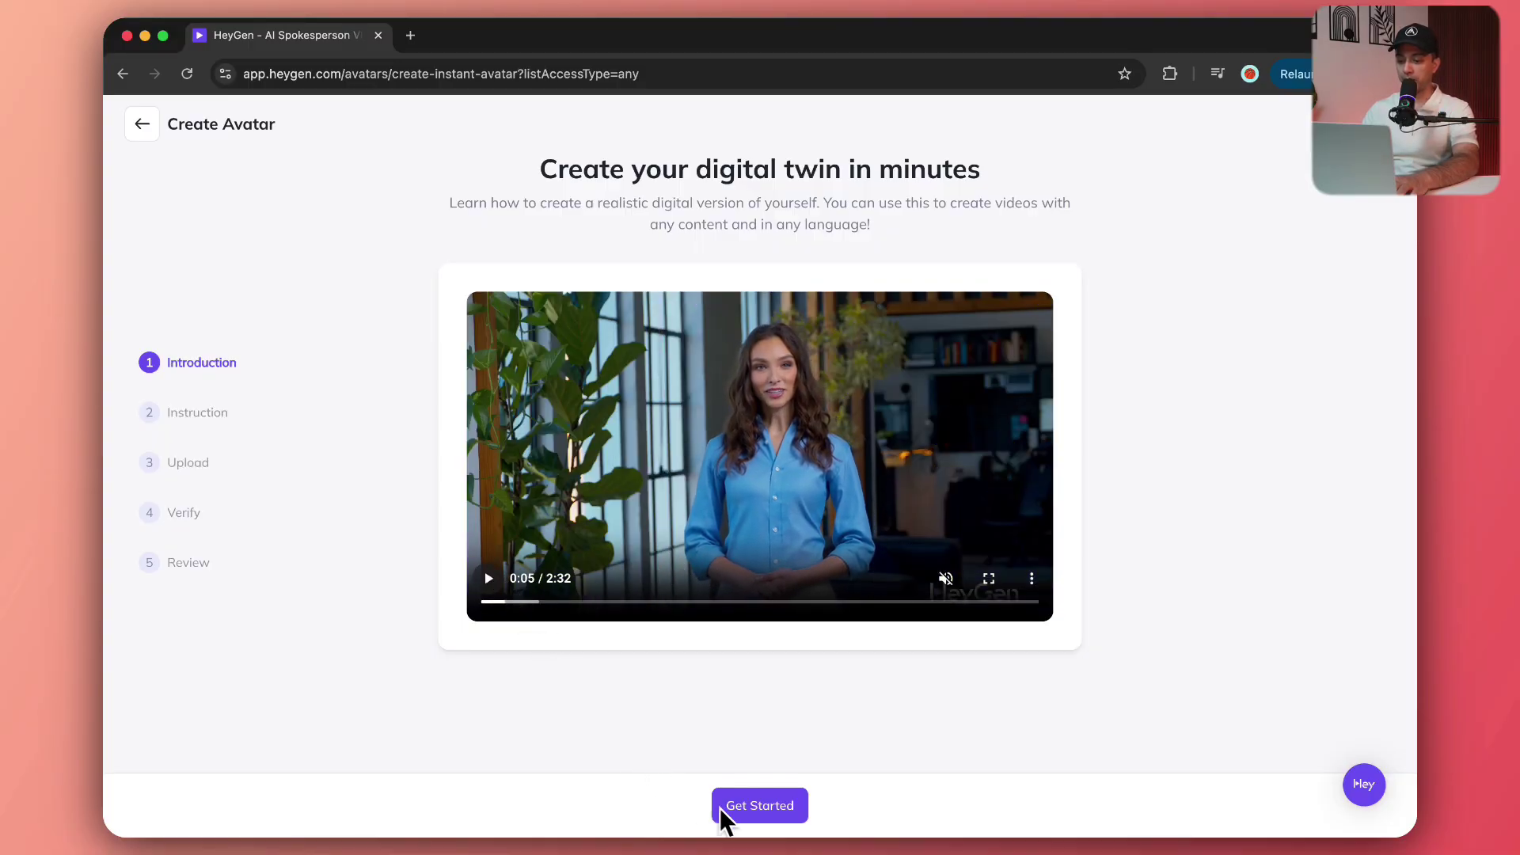
Get started, enable gesture detection for the footage, and advance to Upload your footage.
click(765, 823)
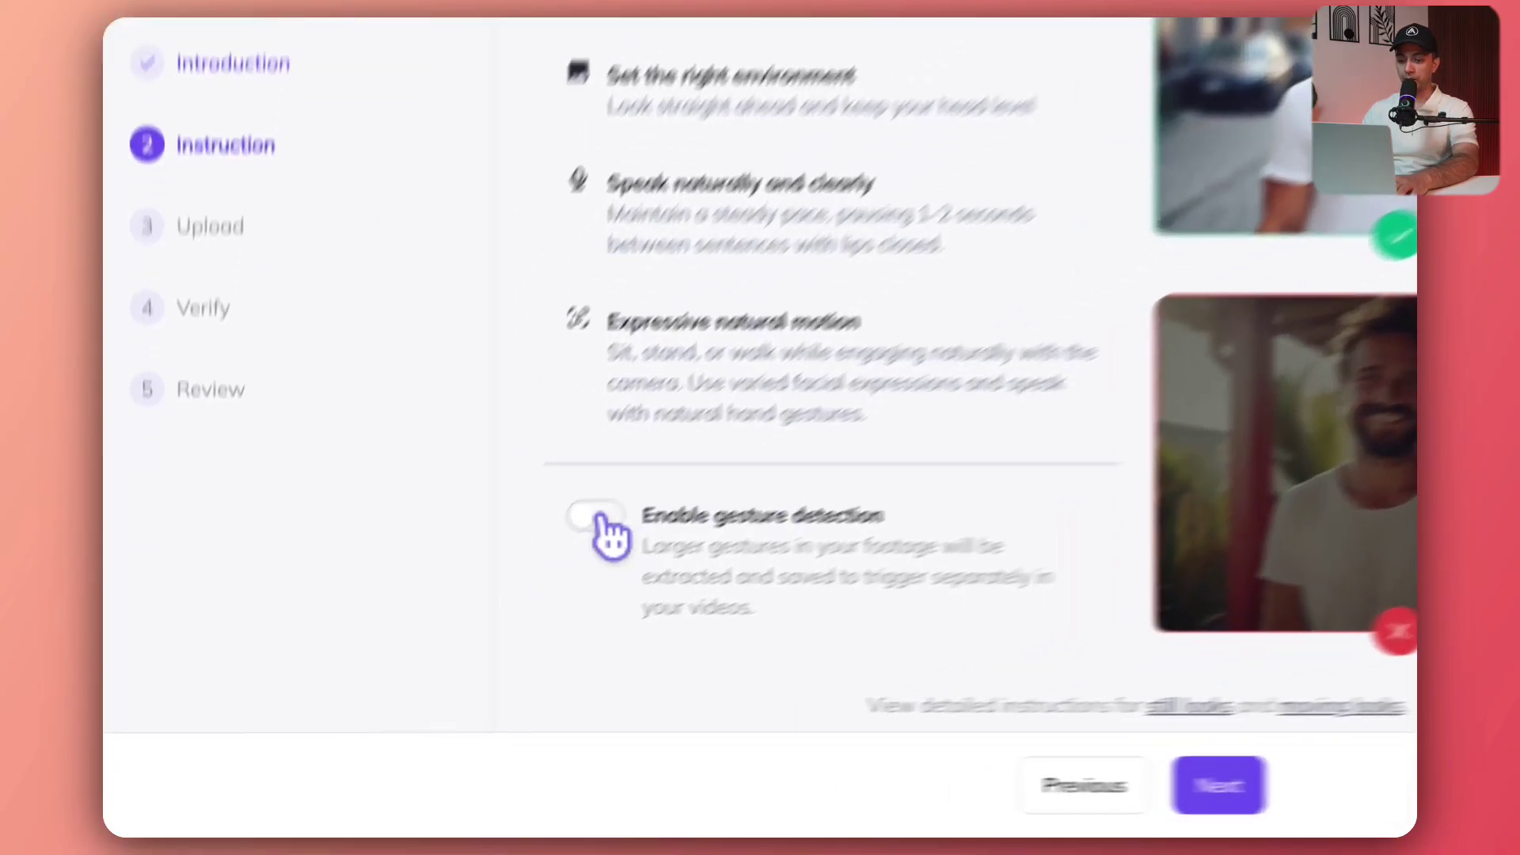
click(427, 639)
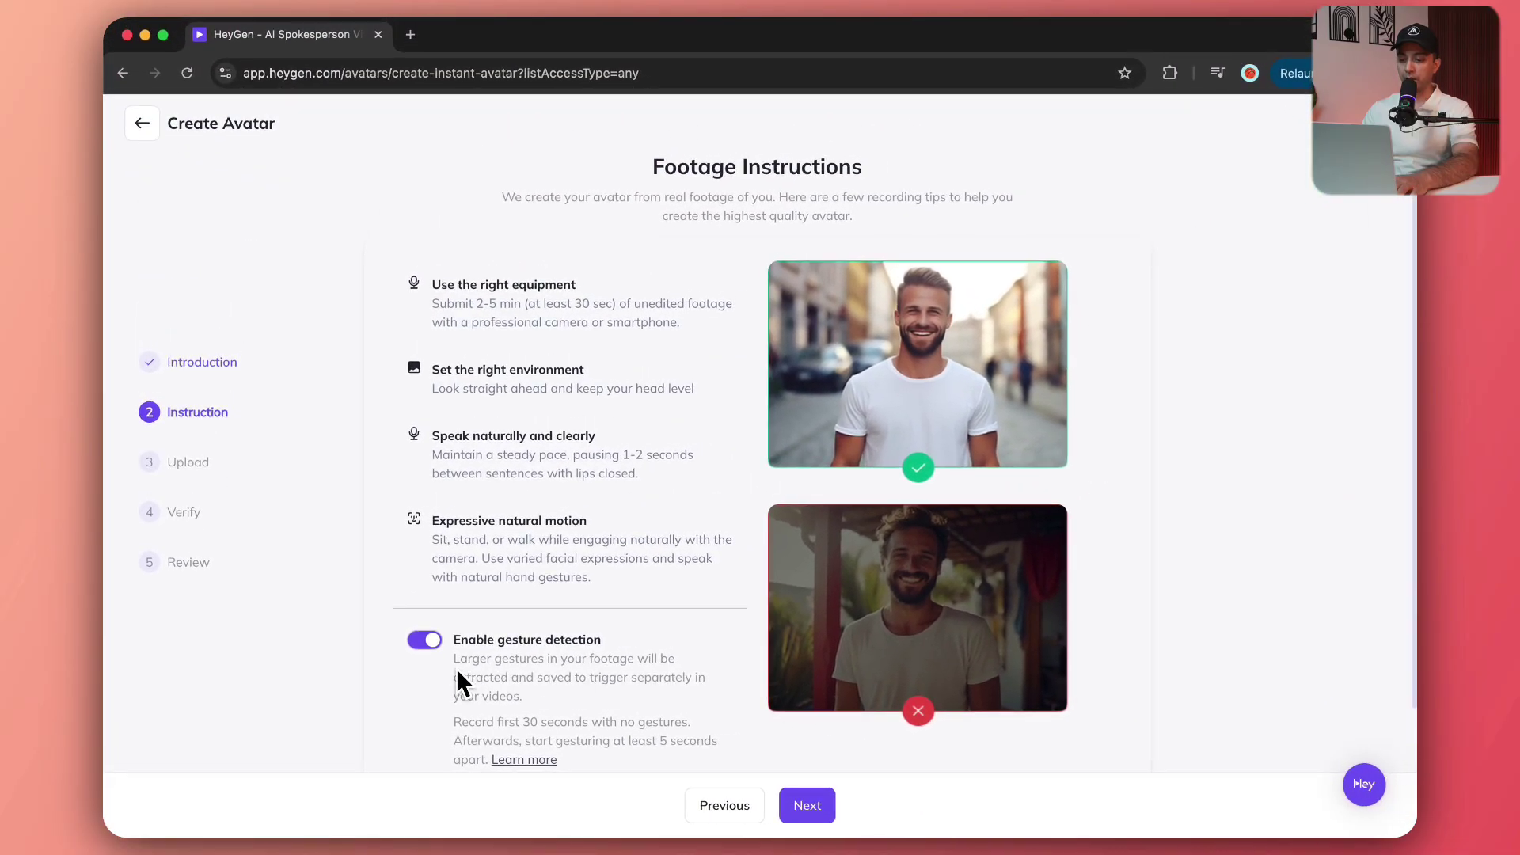
scroll(506, 671, down, 2)
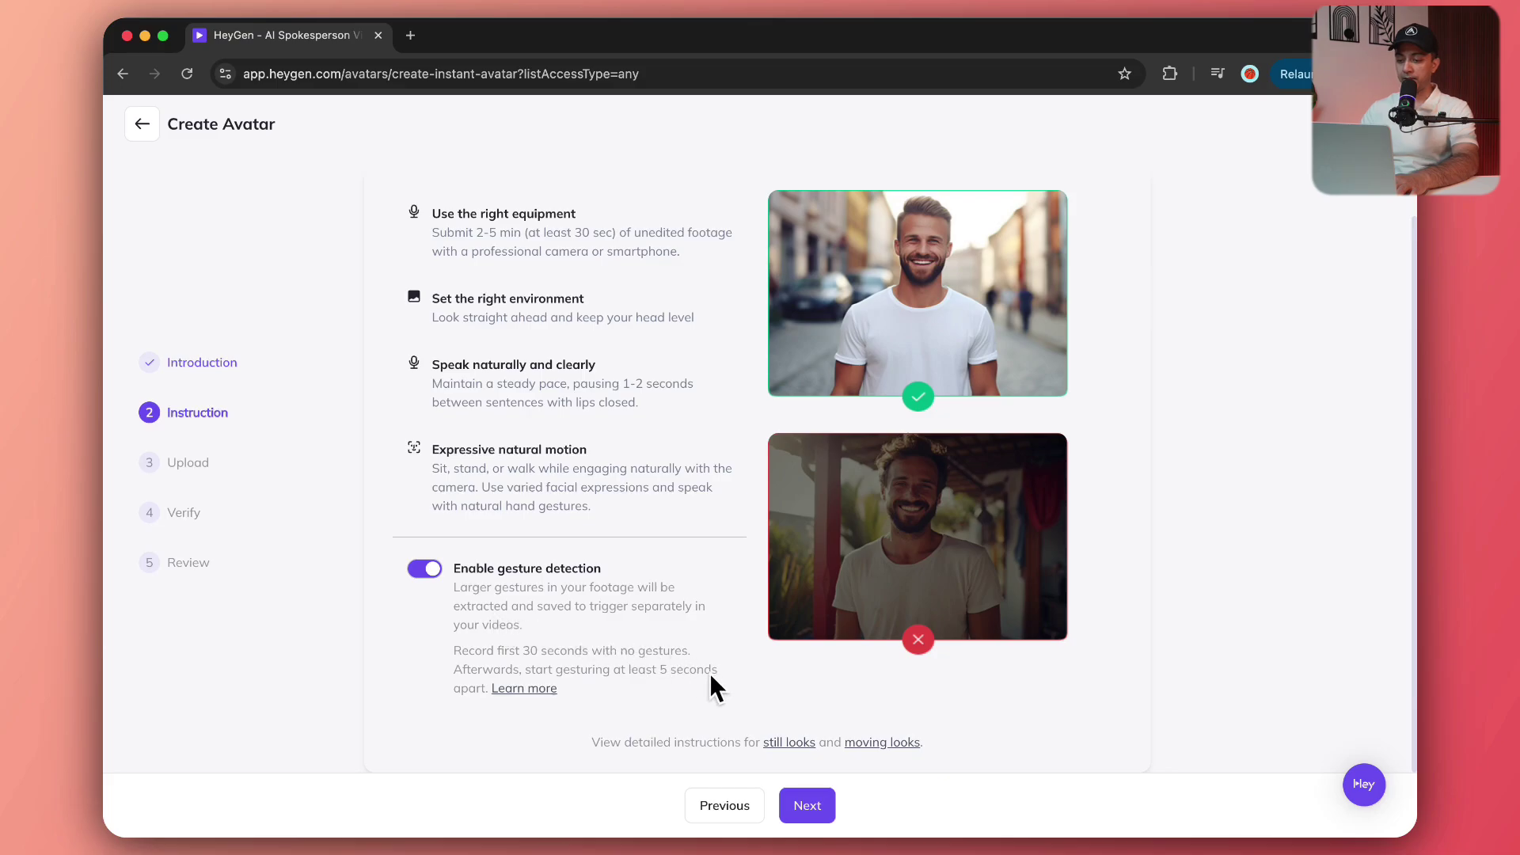
click(808, 806)
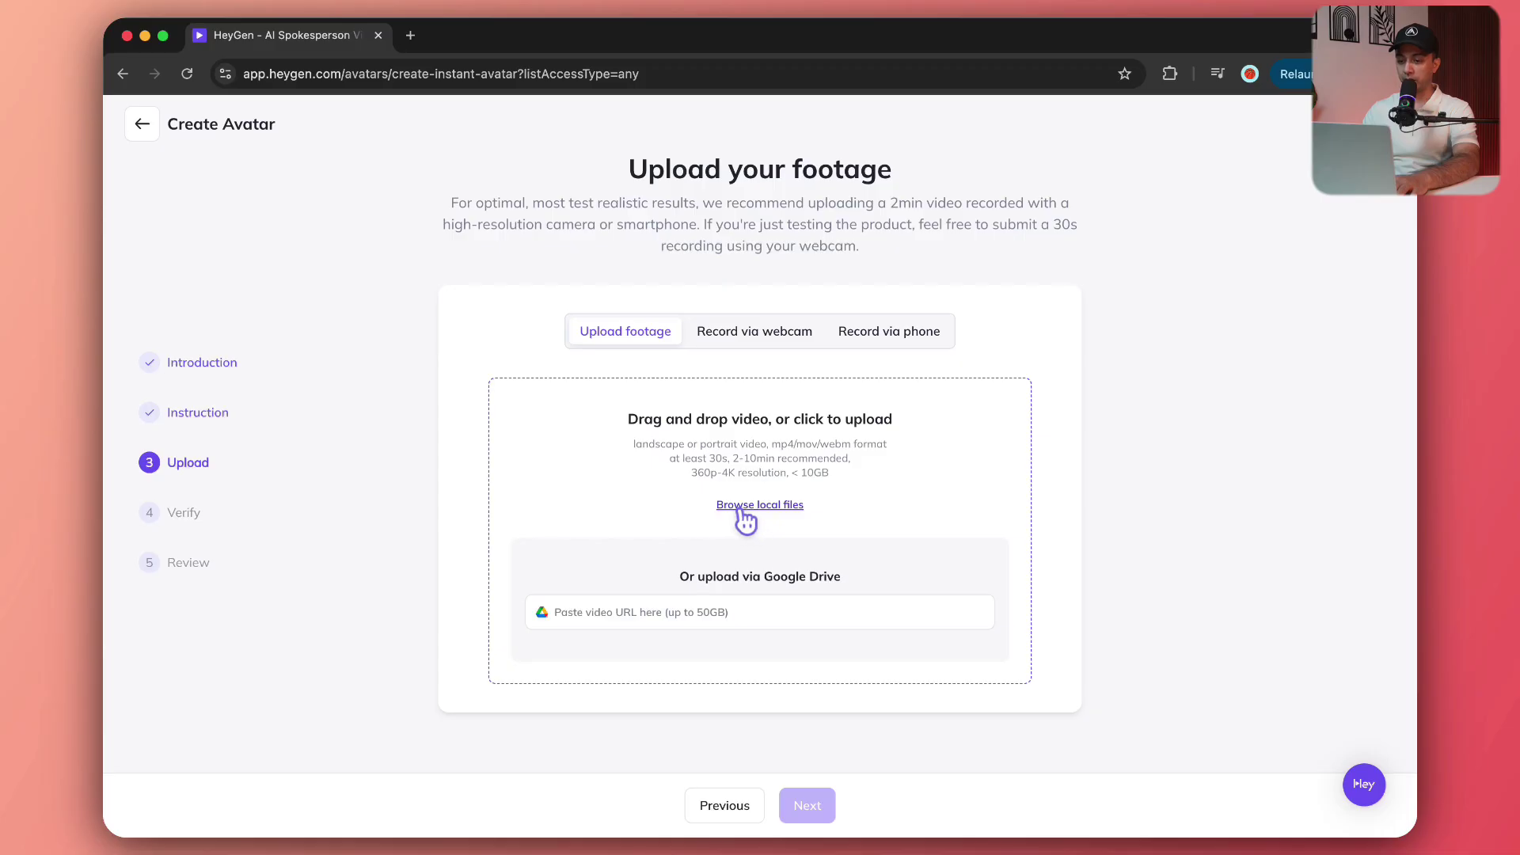
Upload HeyGen-ID-2.mp4 from local files as the avatar footage.
click(742, 511)
click(618, 188)
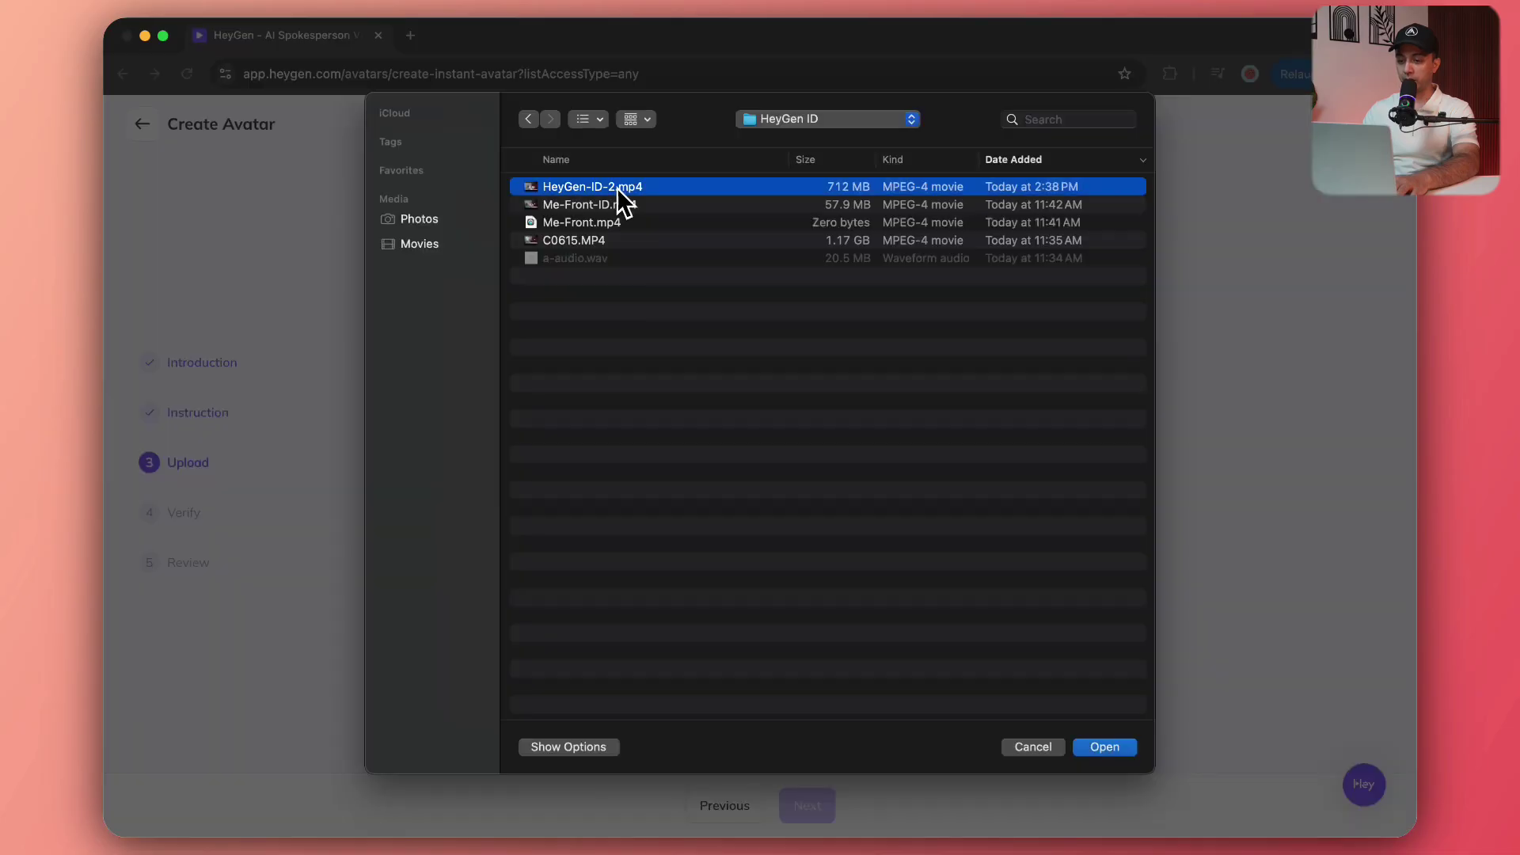
click(1103, 752)
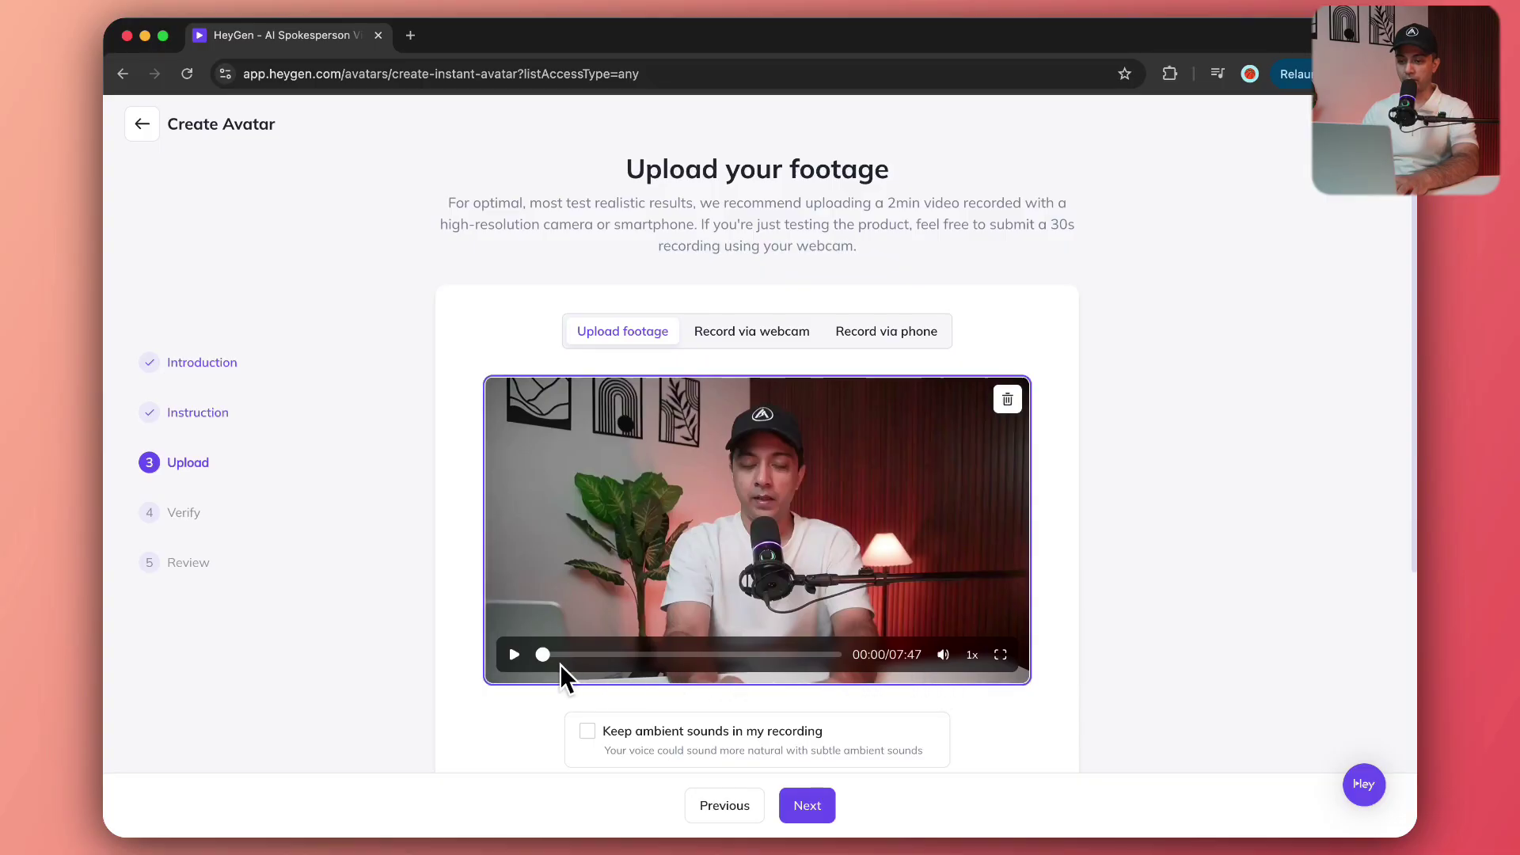
Play and pause the 07:47 footage preview, then scroll through the upload options.
click(514, 654)
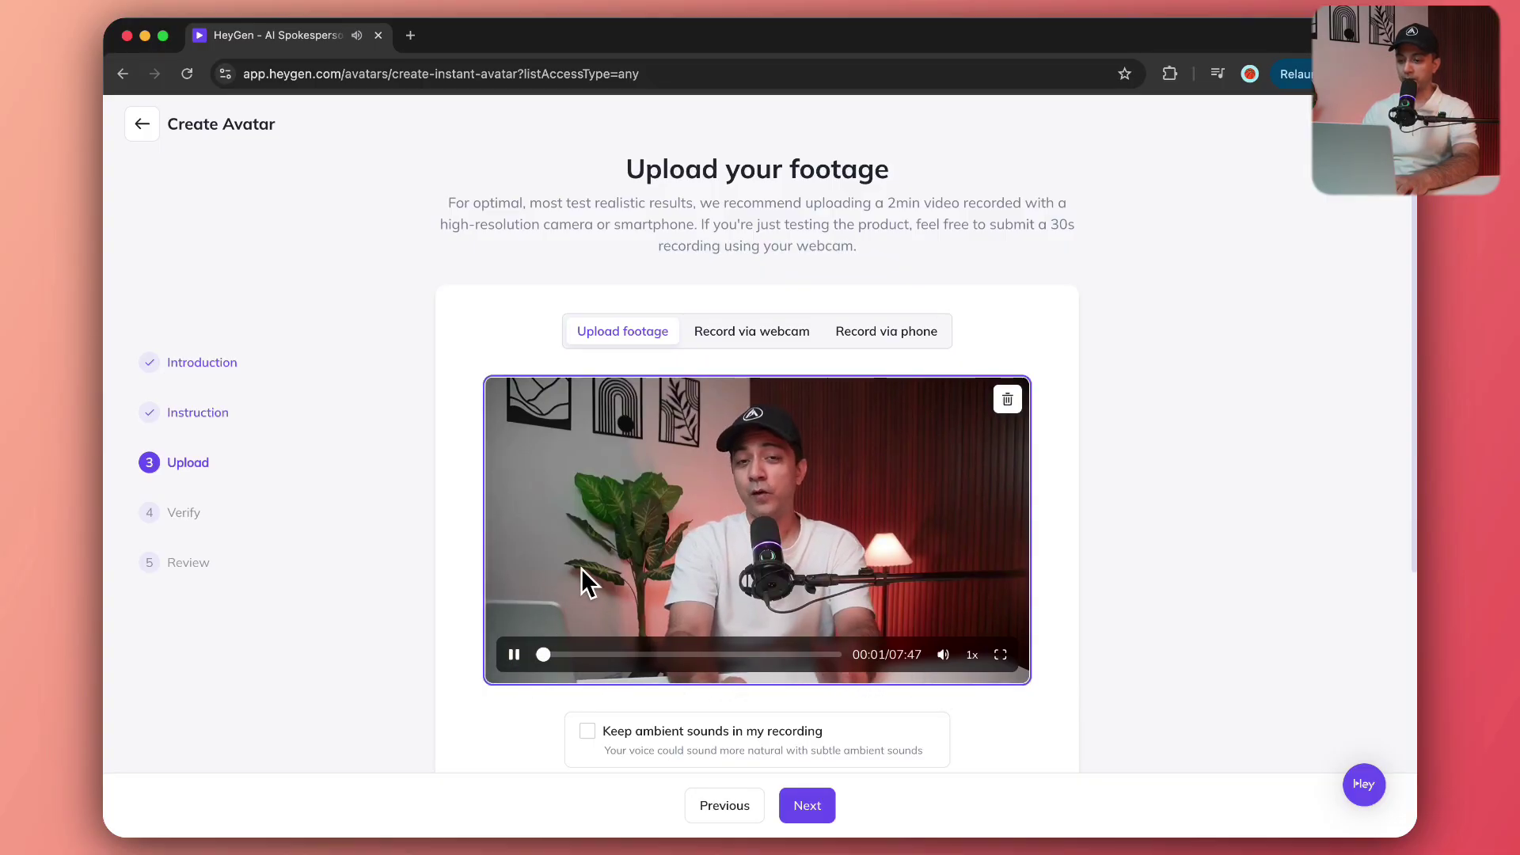
scroll(583, 577, down, 2)
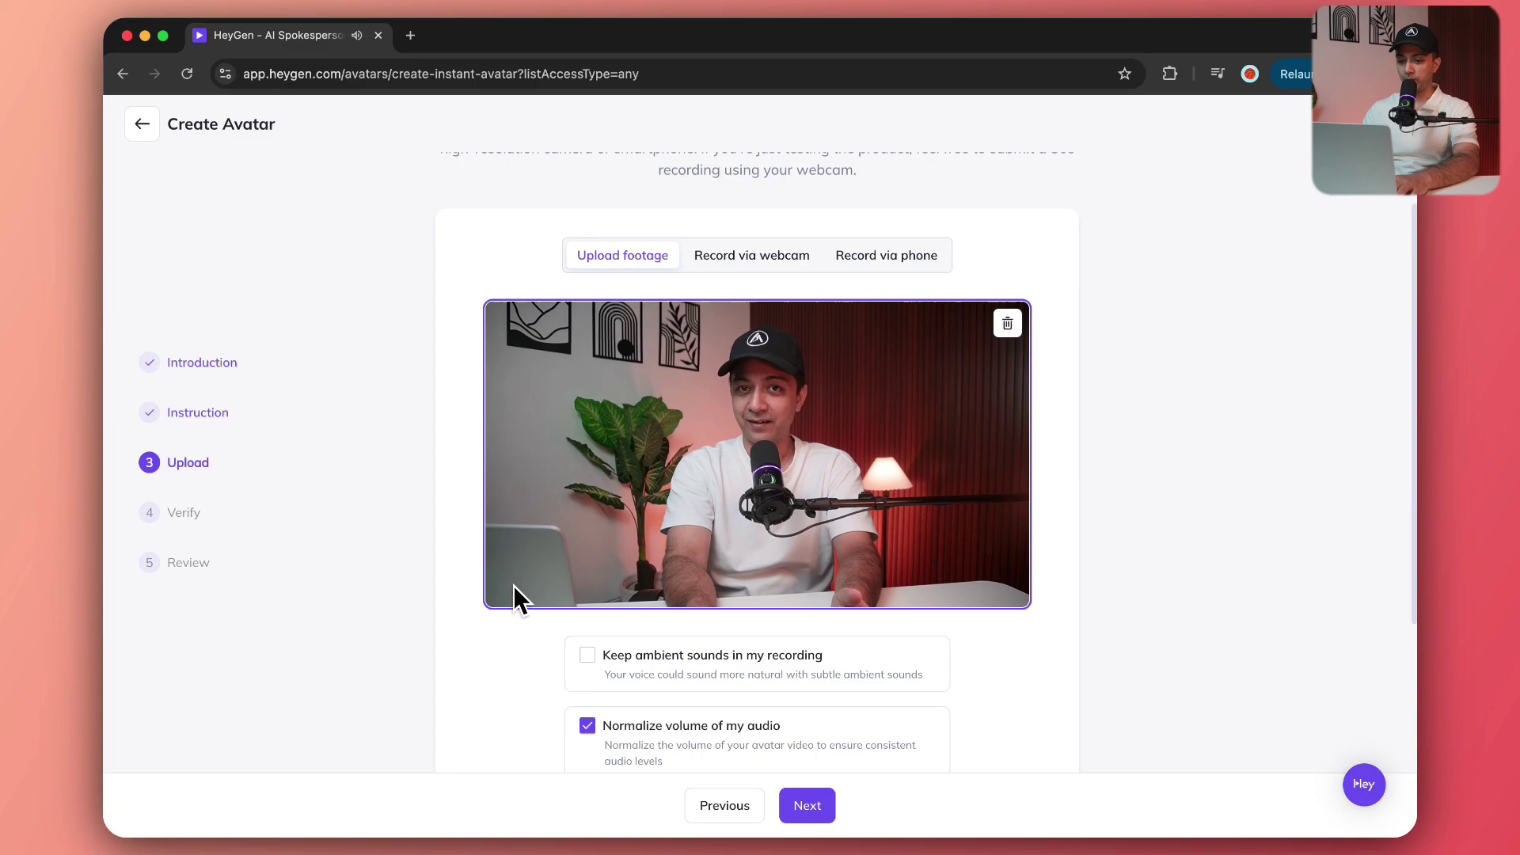
click(513, 579)
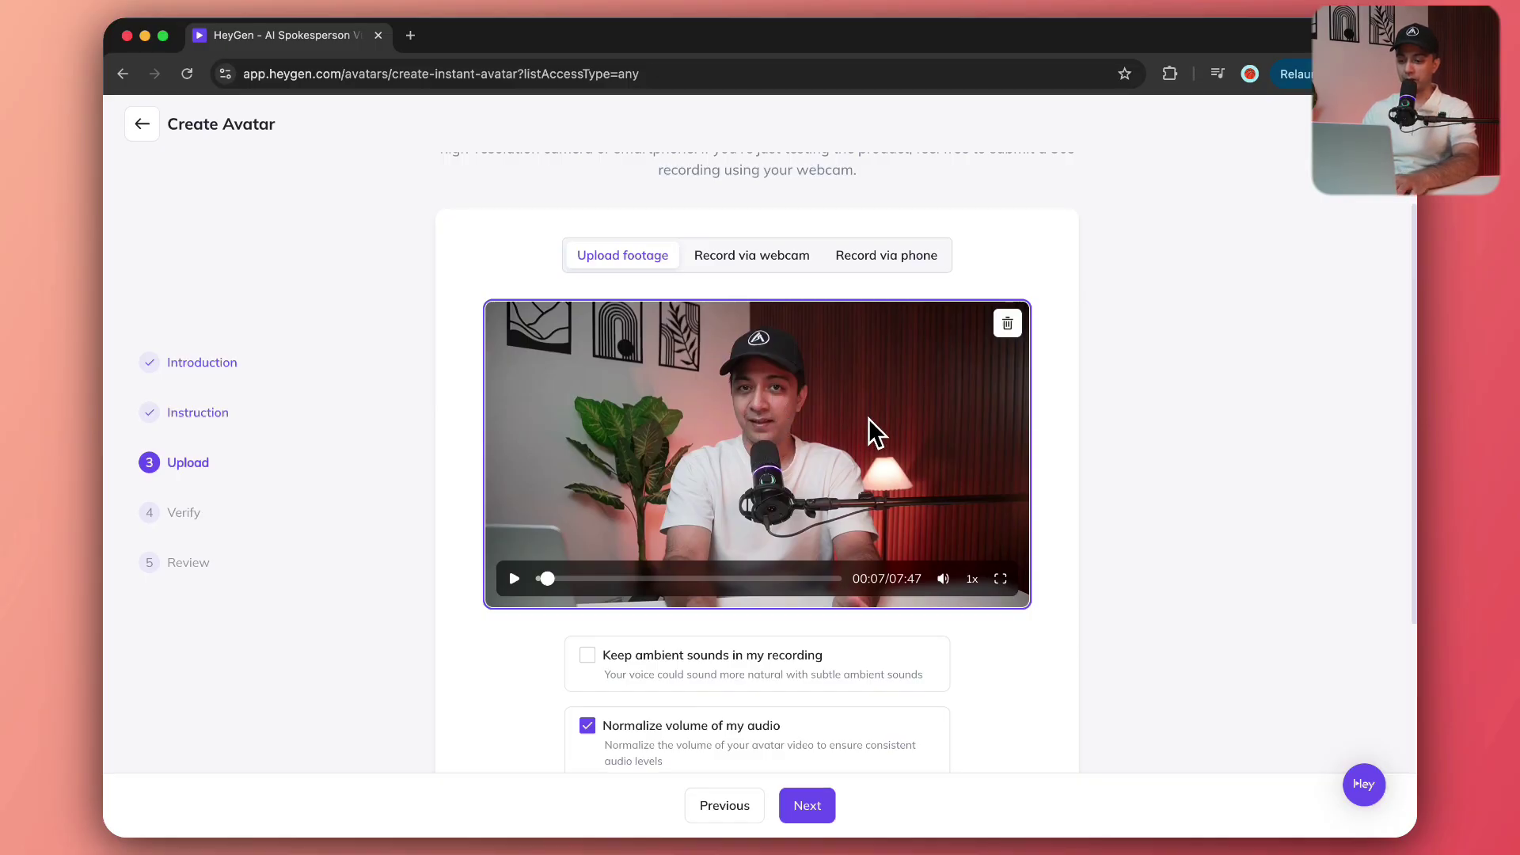
scroll(1082, 598, down, 3)
scroll(1084, 597, down, 1)
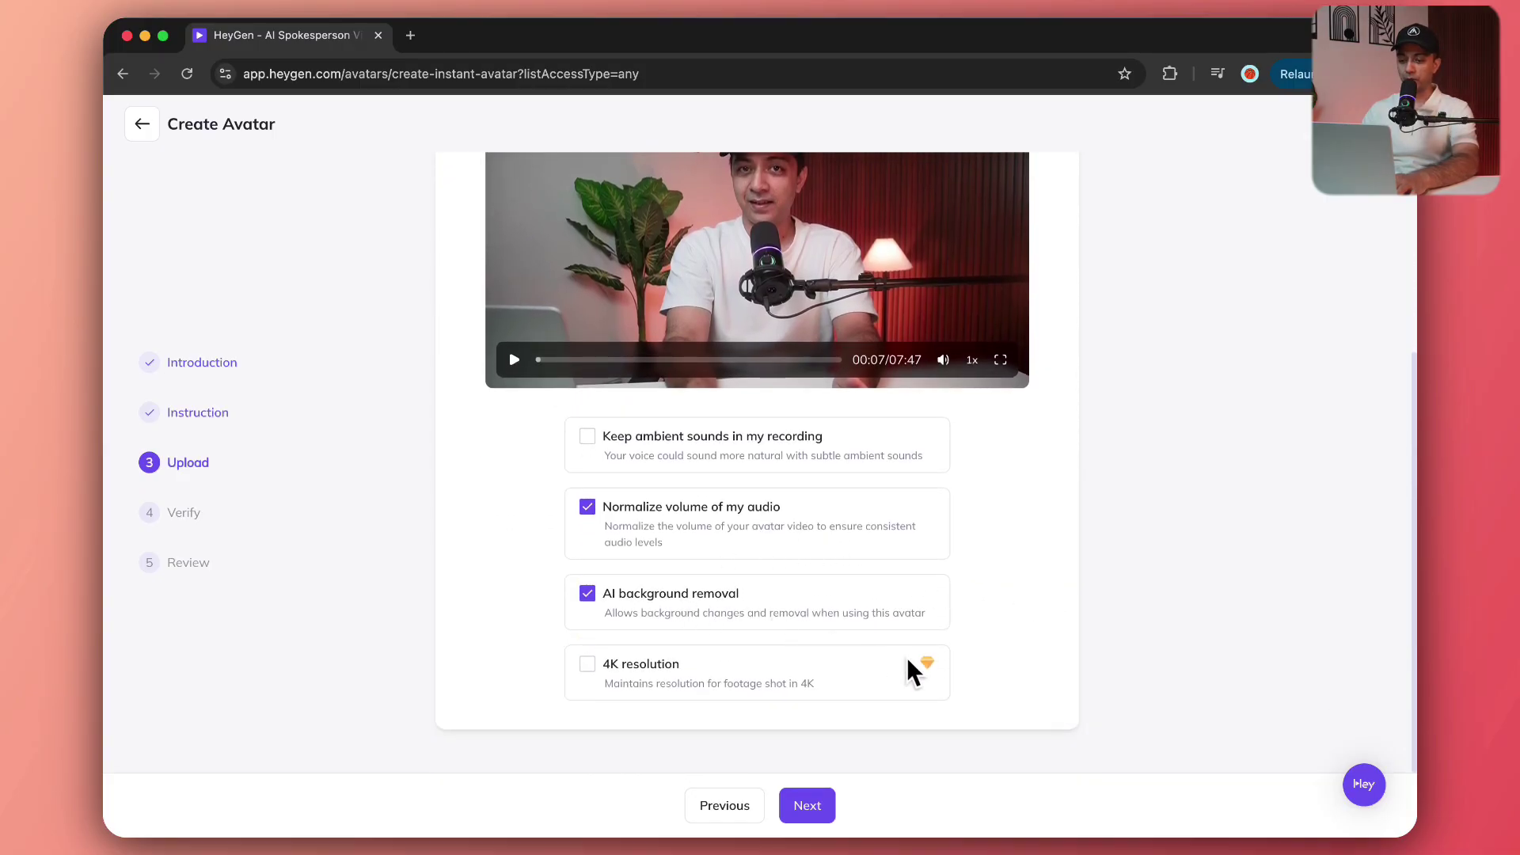
Go to identity verification, dismiss the reactions notification, and record the webcam consent statement.
click(816, 808)
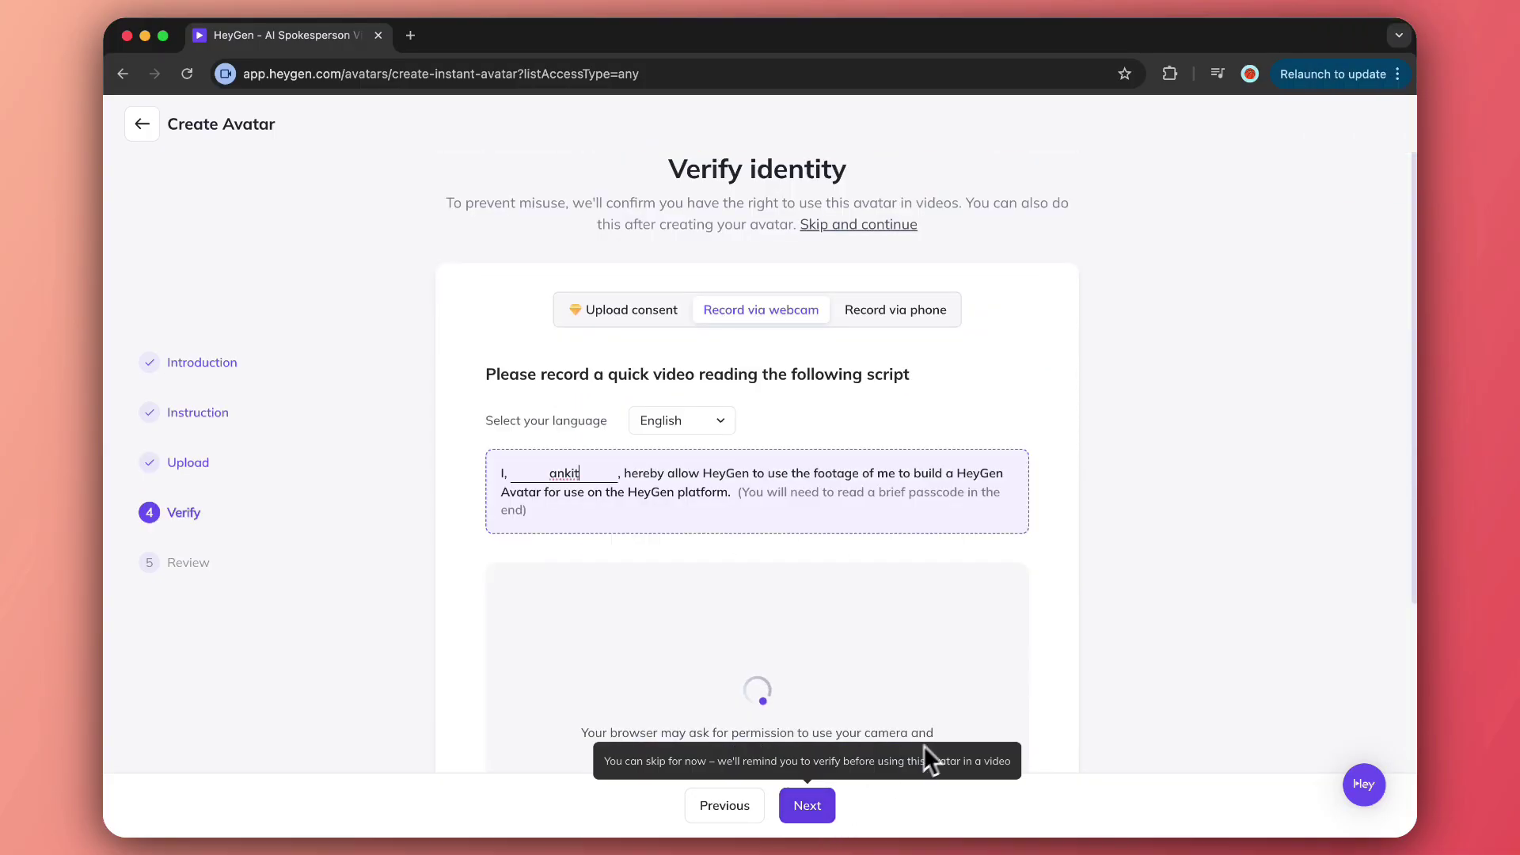
scroll(1161, 554, down, 5)
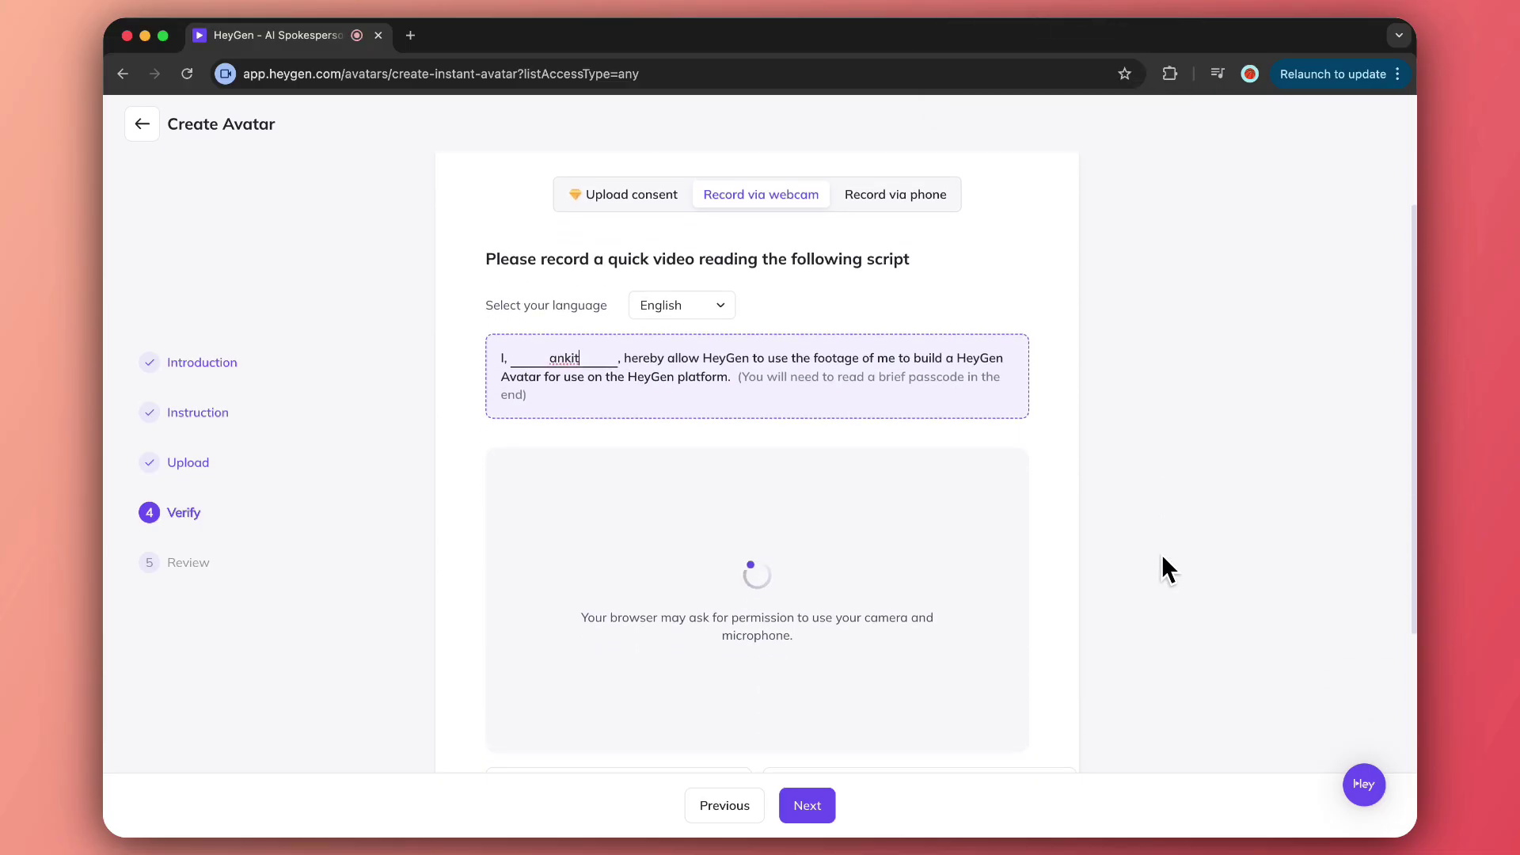
scroll(1161, 553, down, 2)
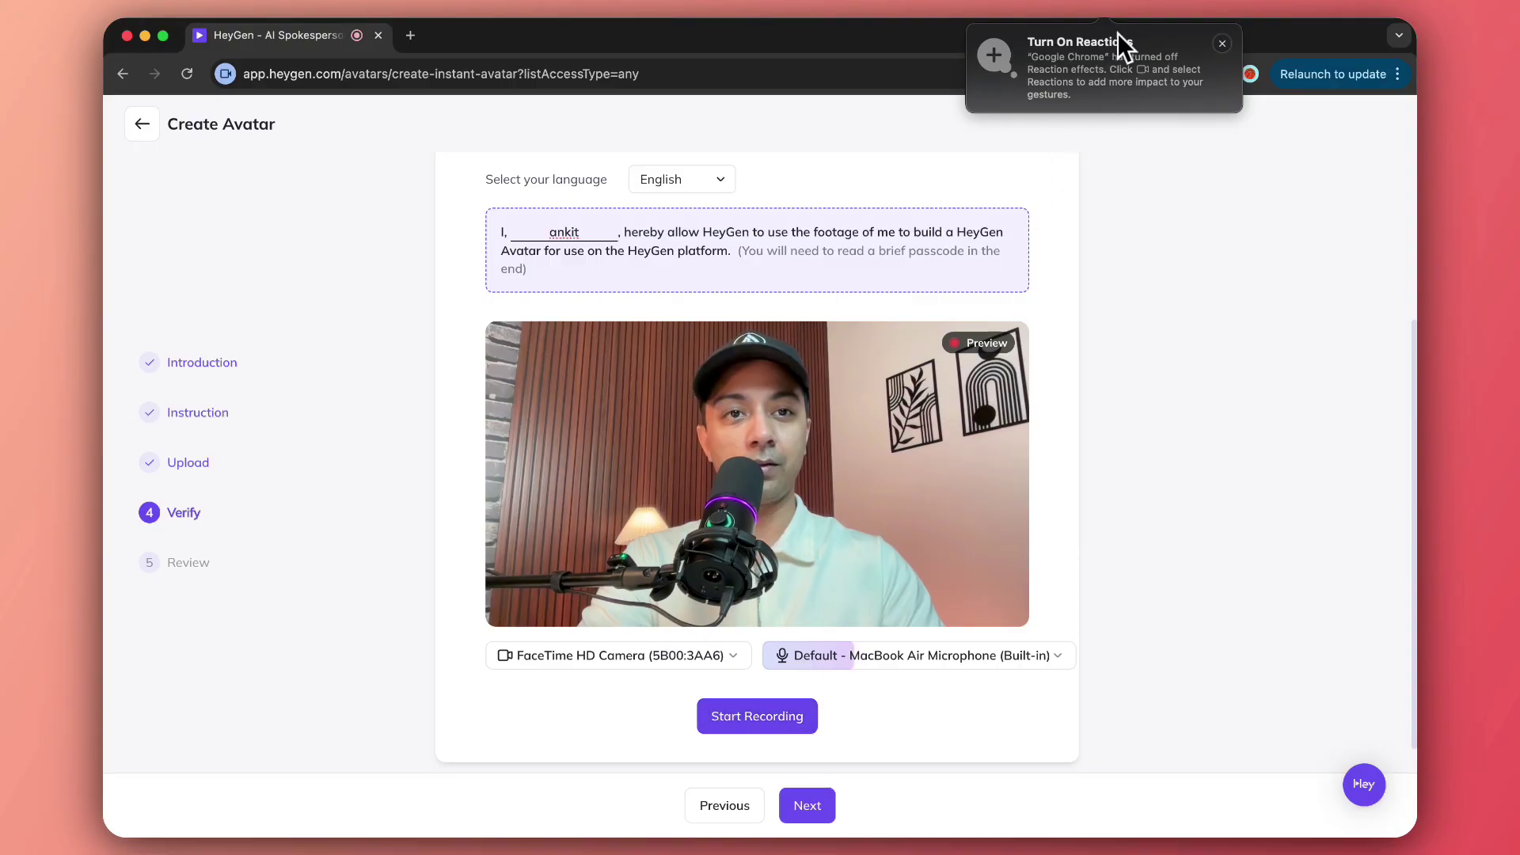
click(1222, 44)
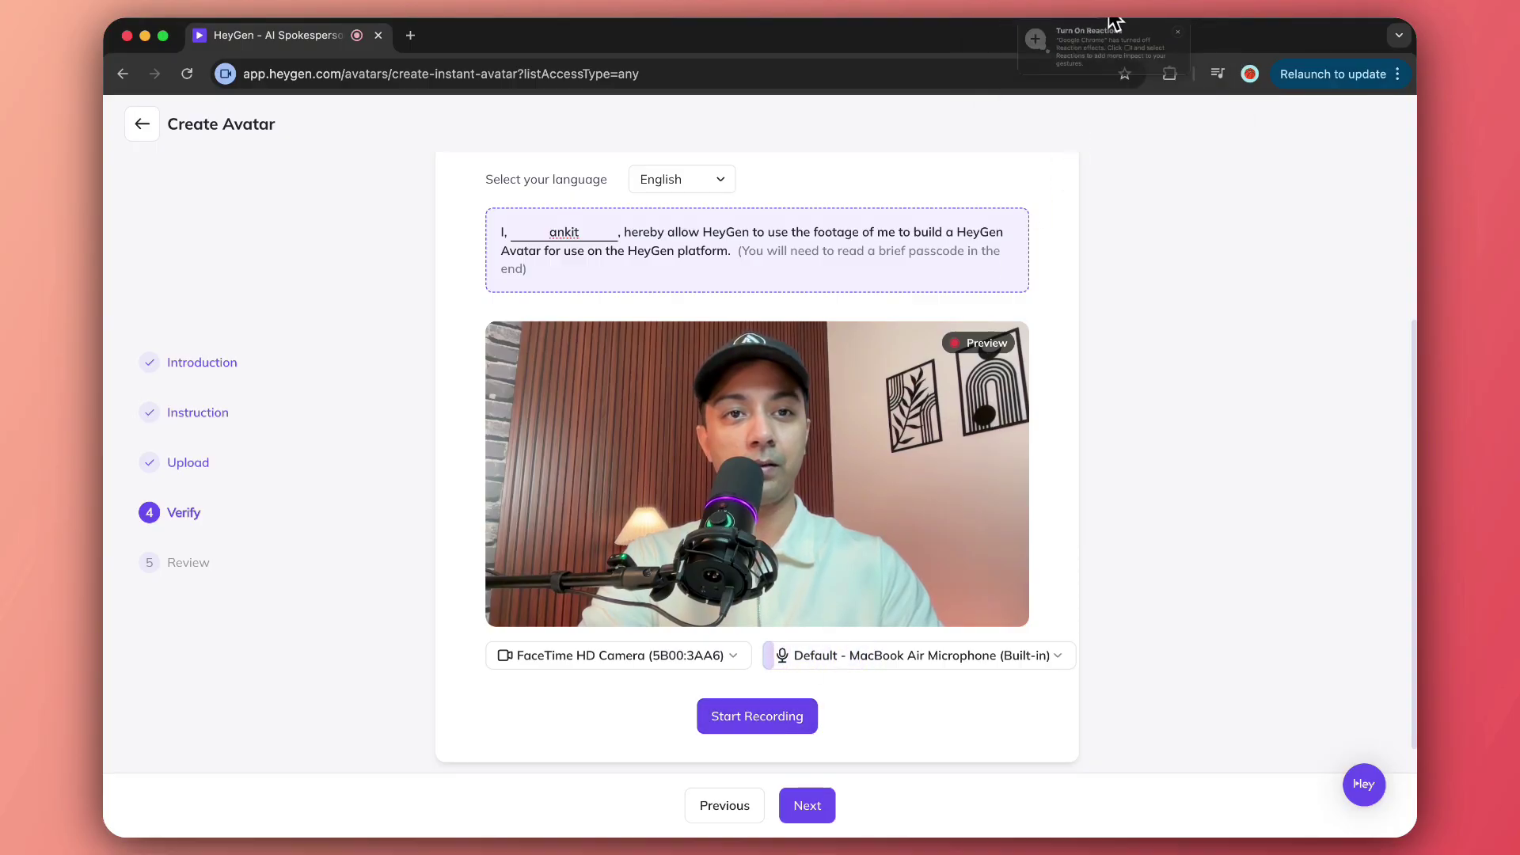
click(761, 722)
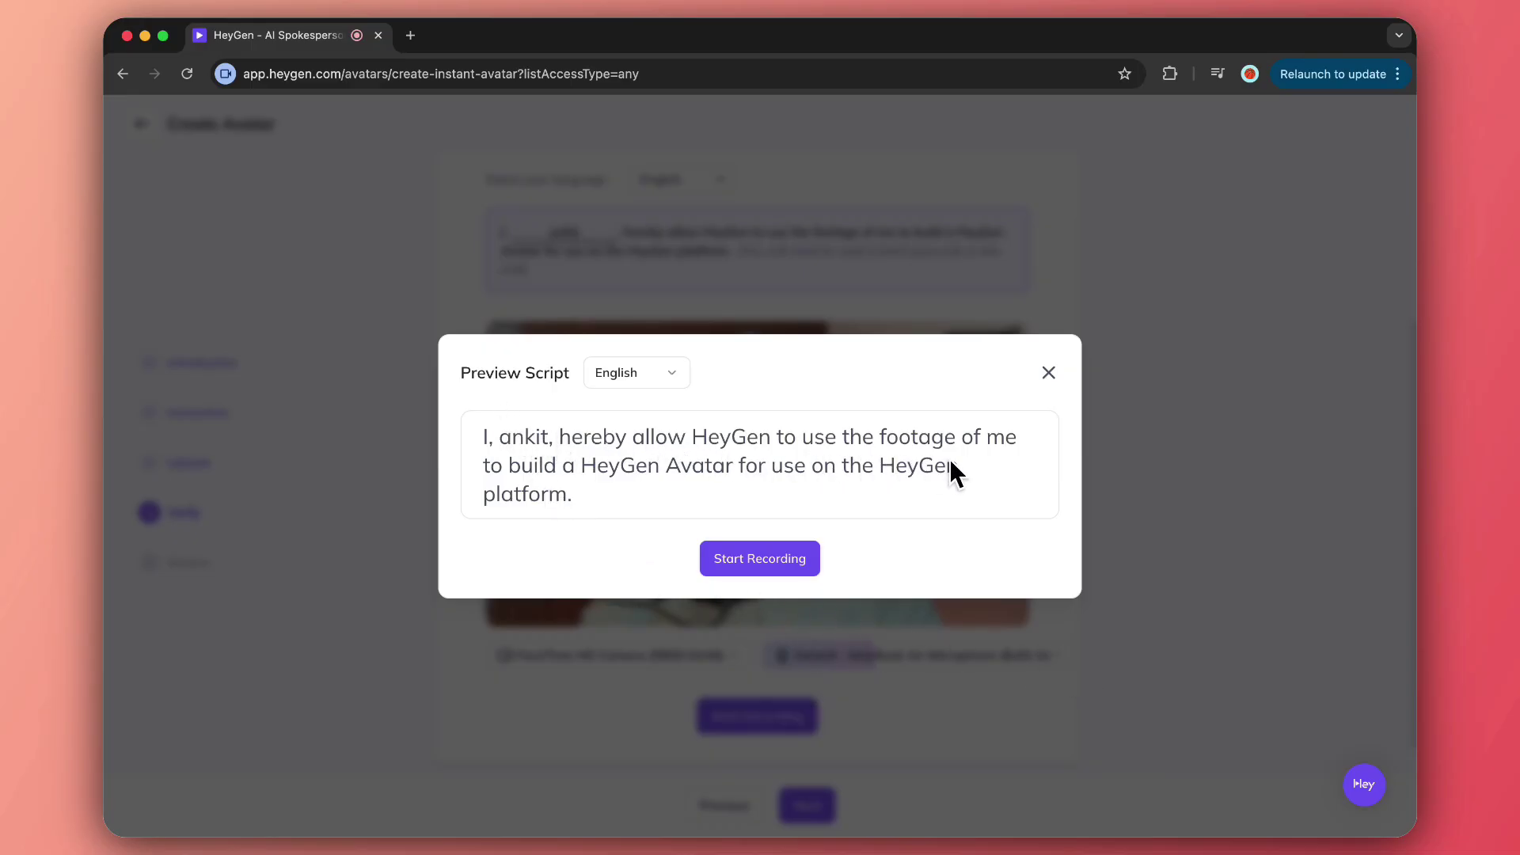
click(752, 564)
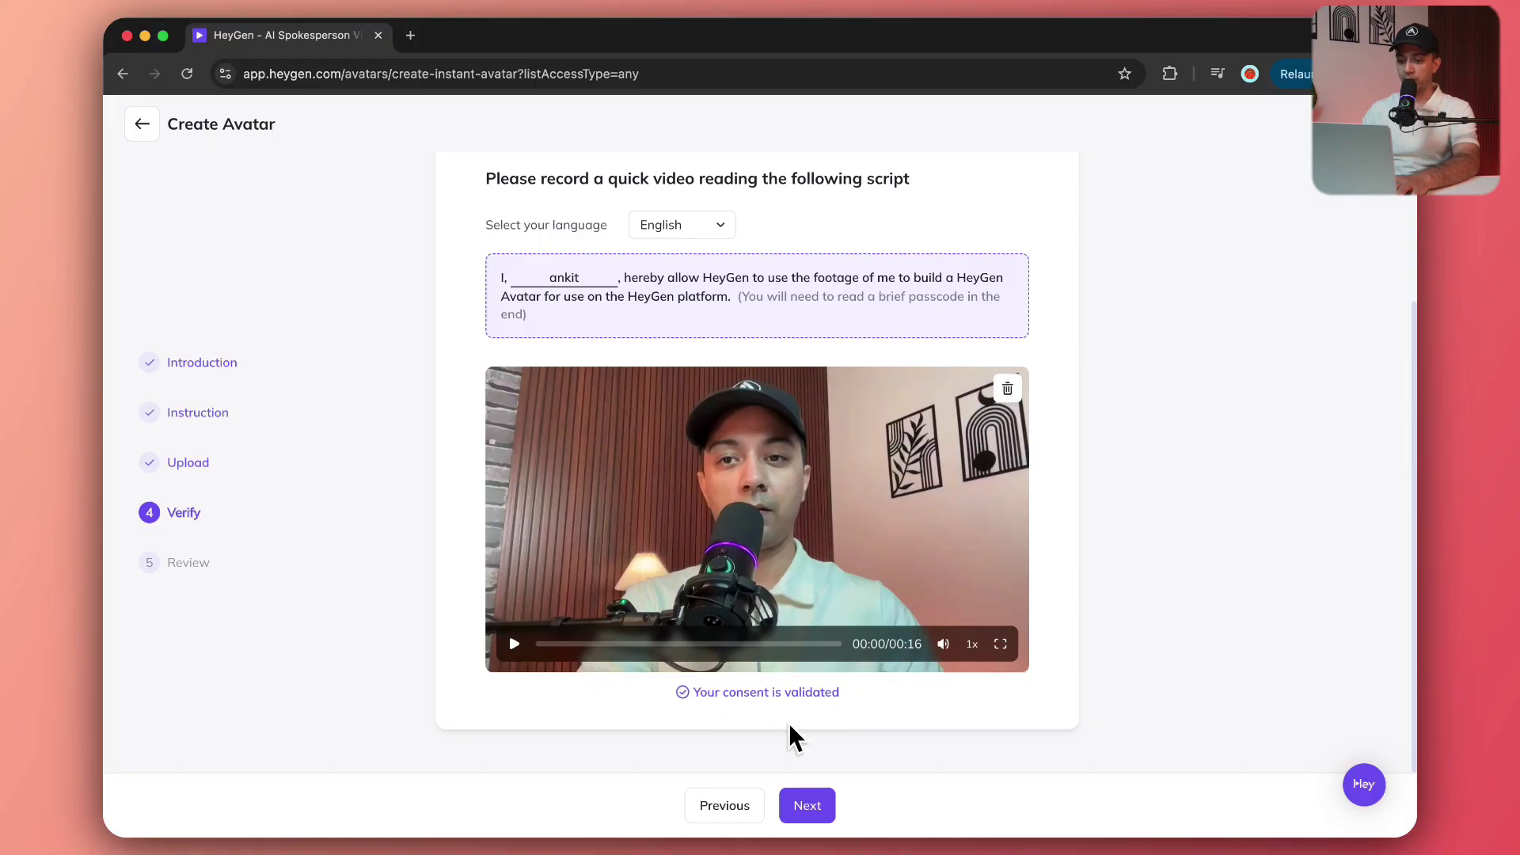
Review the footage, submit it to create the avatar, and go to the ready avatar.
click(822, 823)
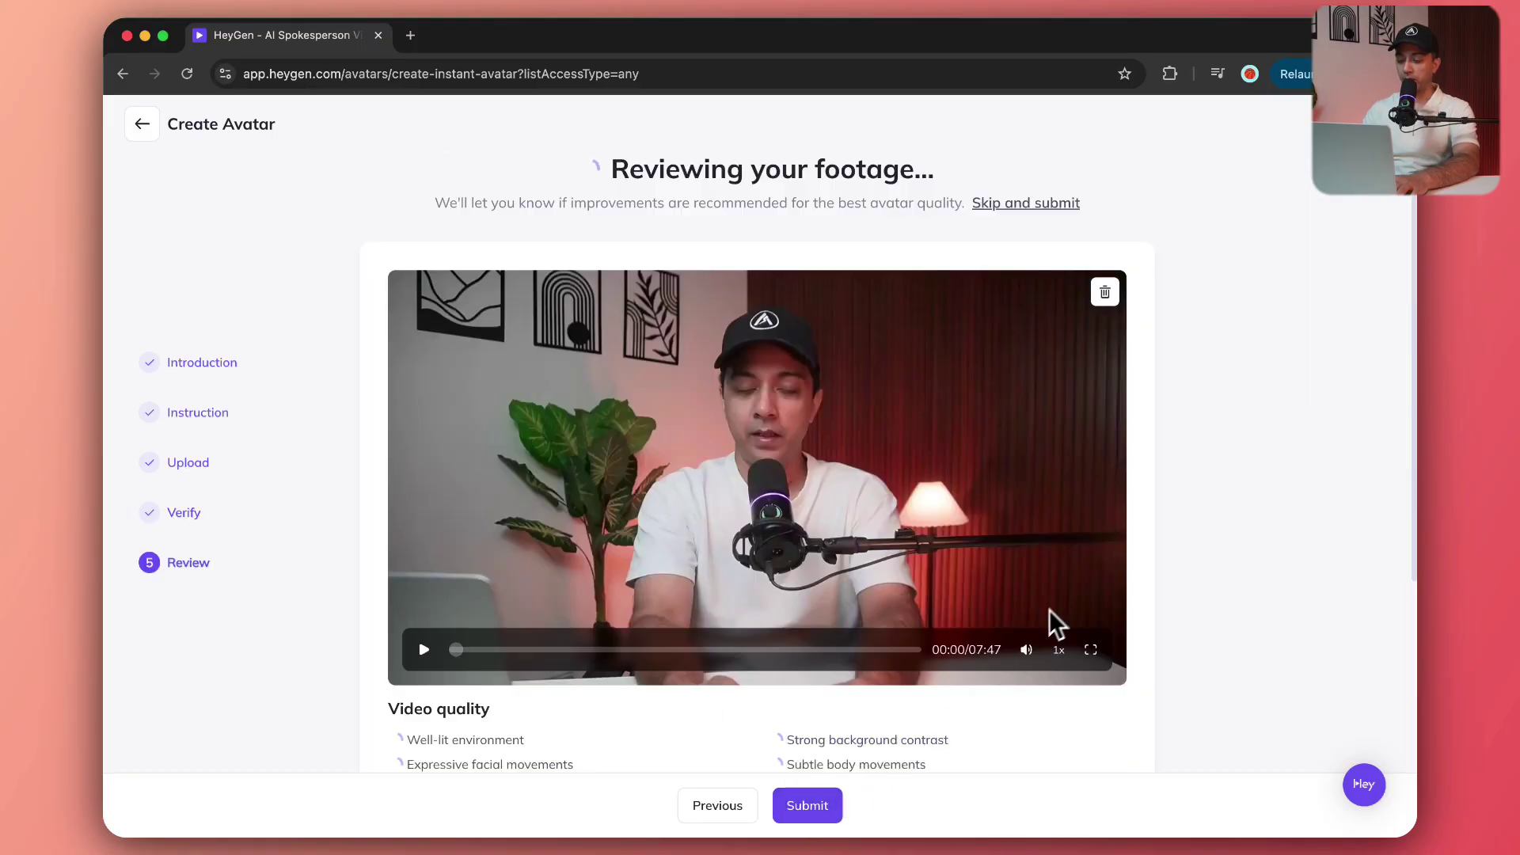
scroll(1188, 506, down, 5)
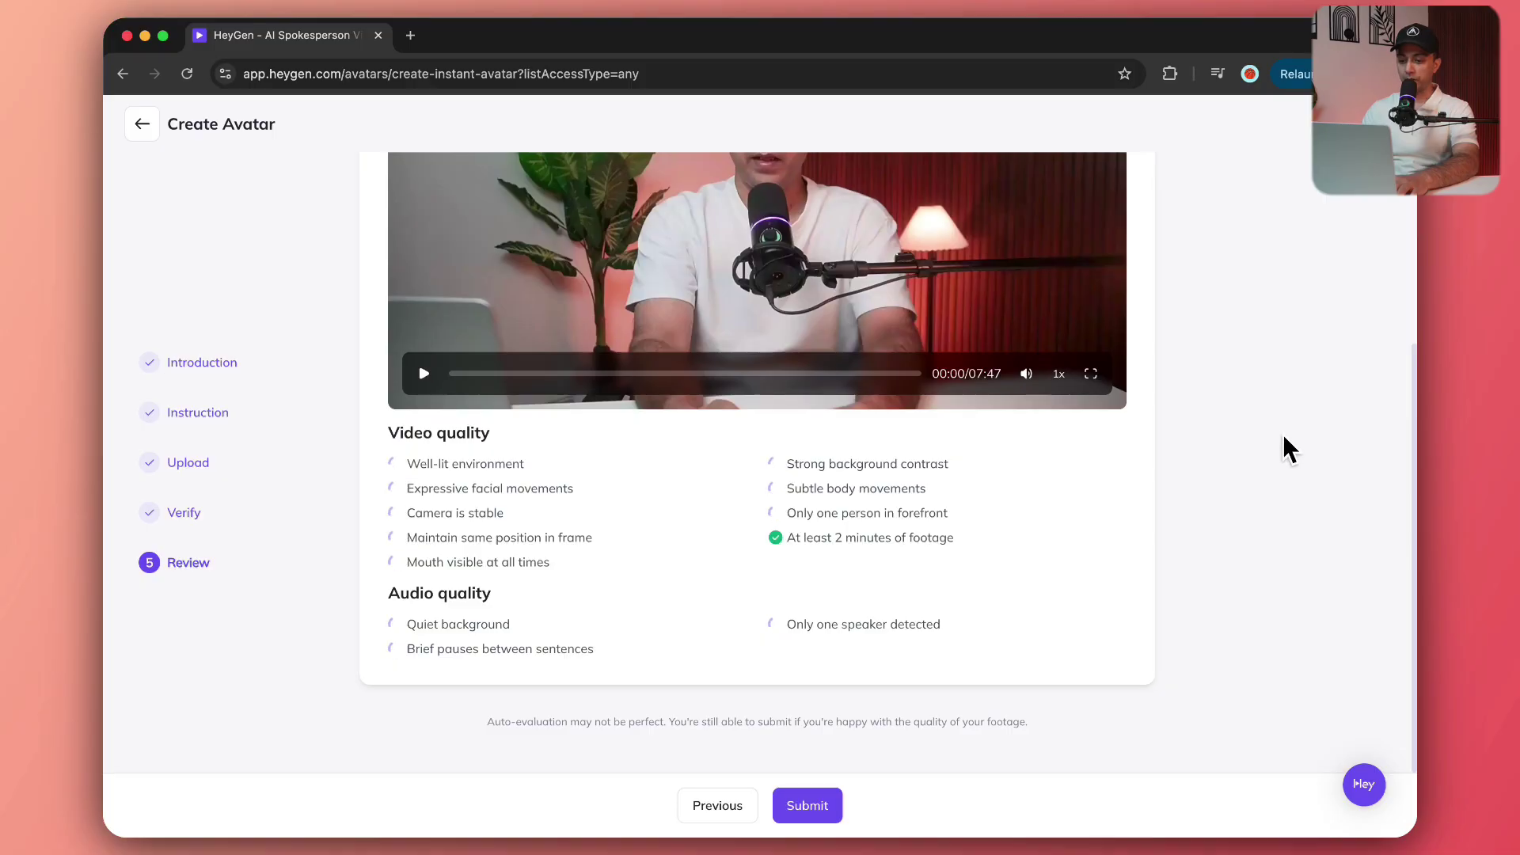
scroll(1284, 435, up, 4)
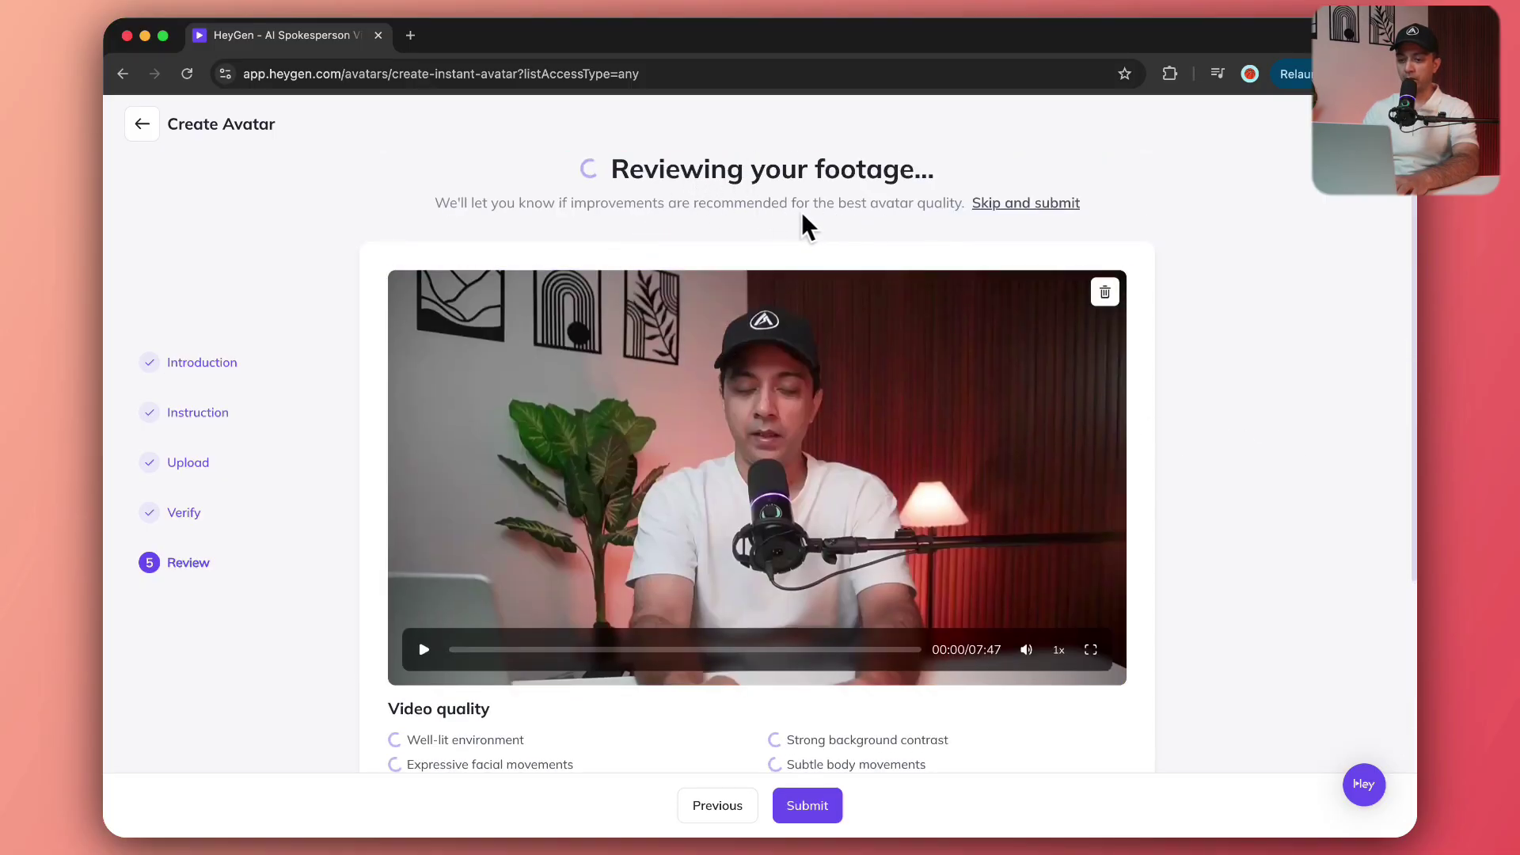
scroll(1246, 373, down, 3)
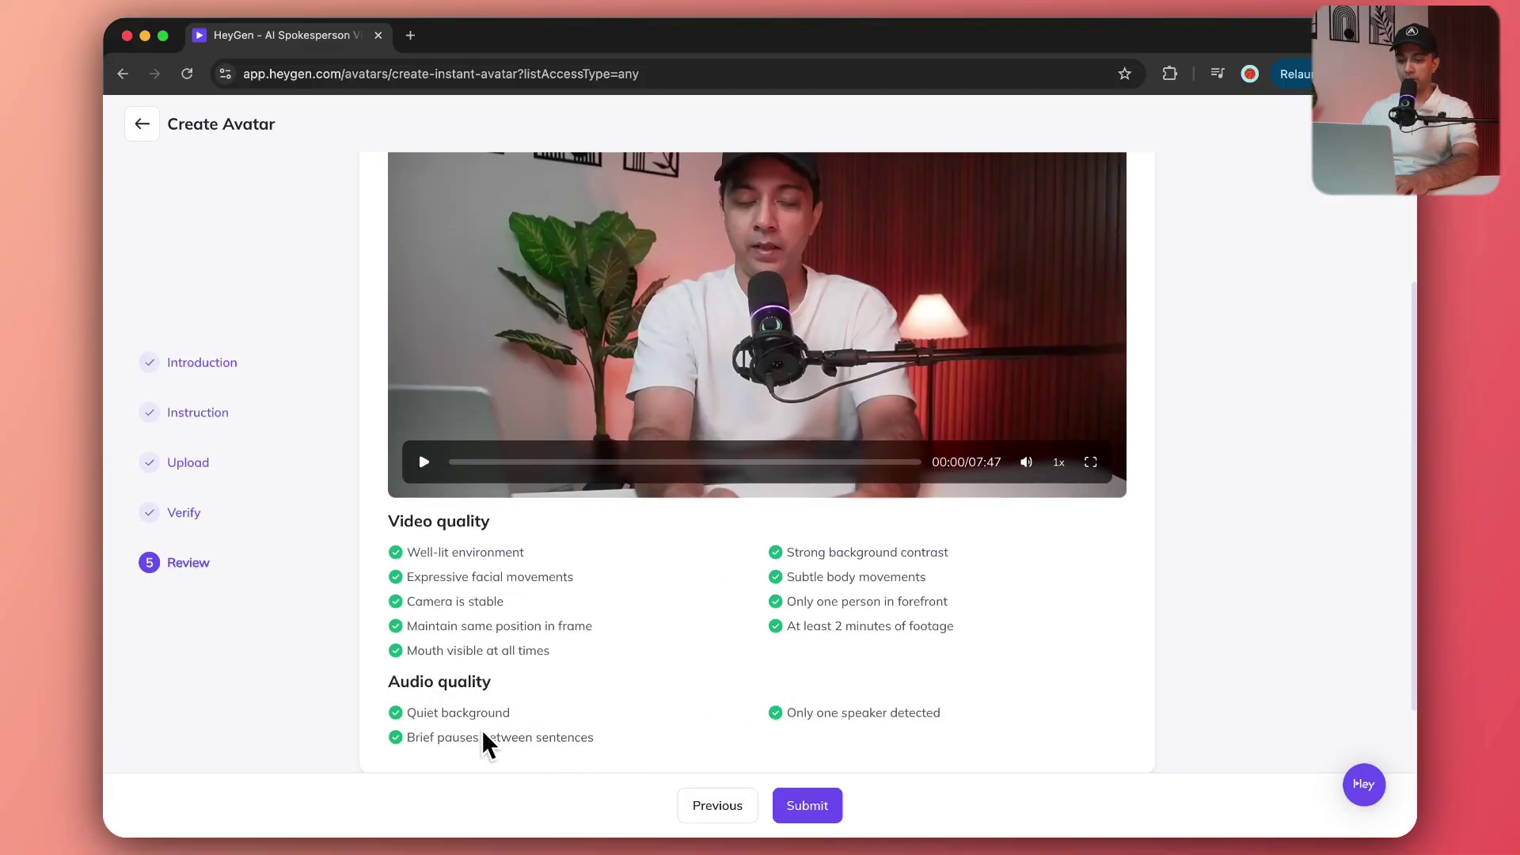
scroll(472, 724, up, 3)
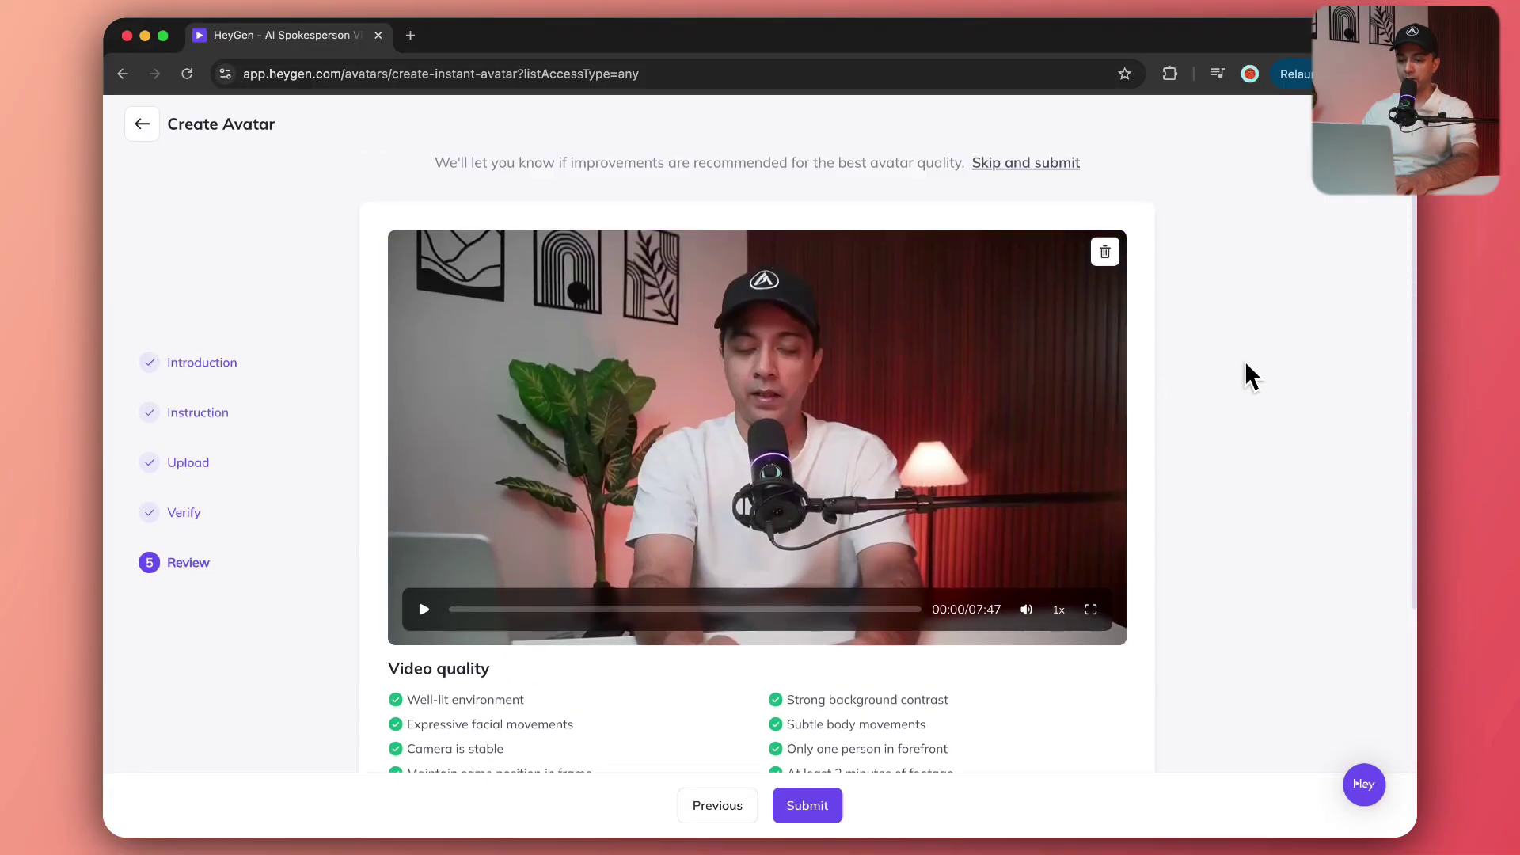
scroll(1253, 378, down, 2)
scroll(1253, 380, down, 2)
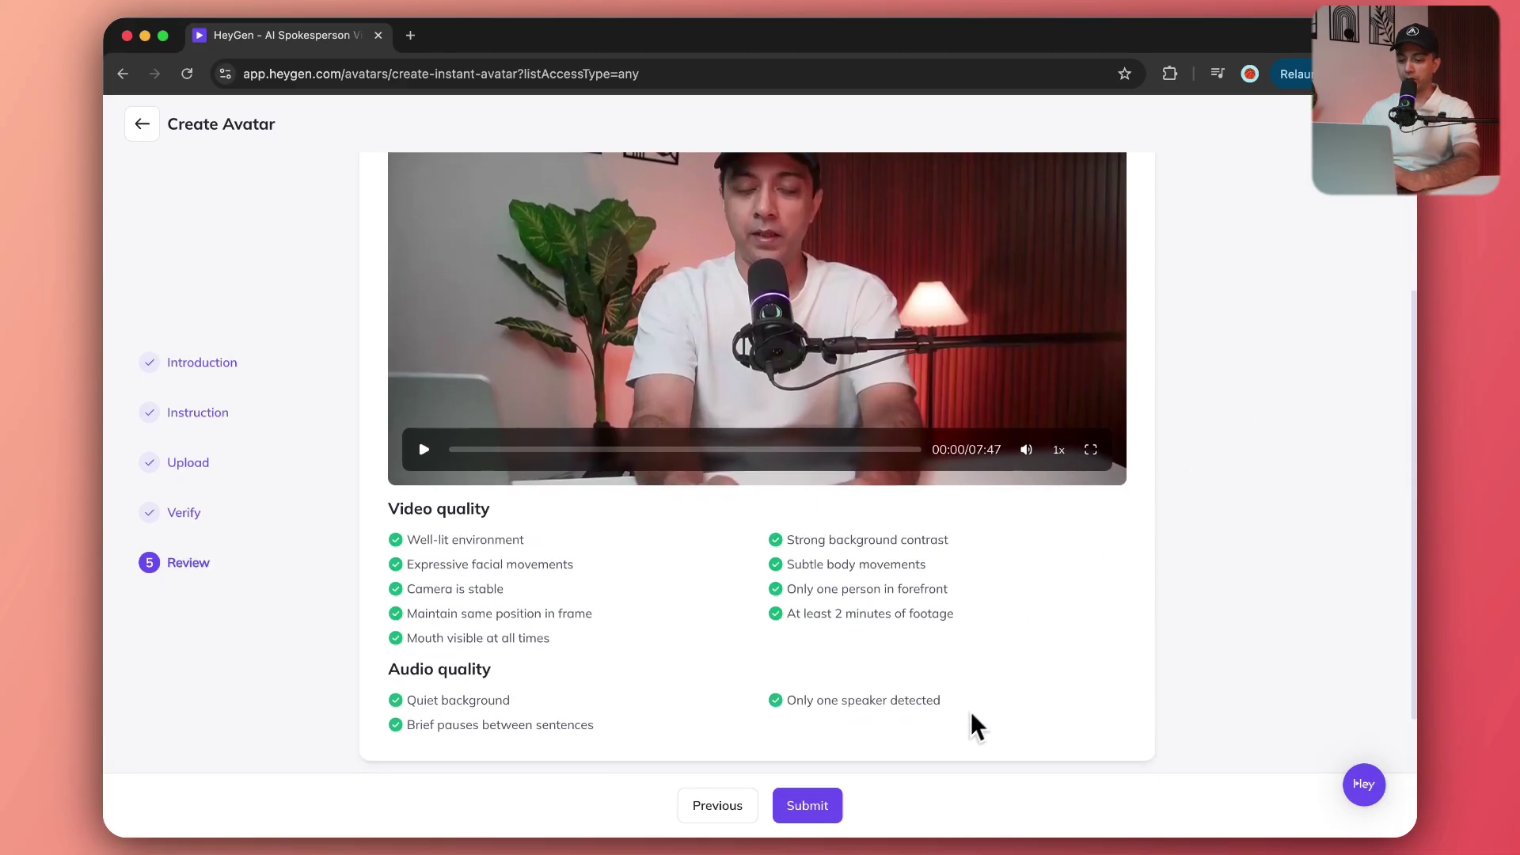
click(804, 806)
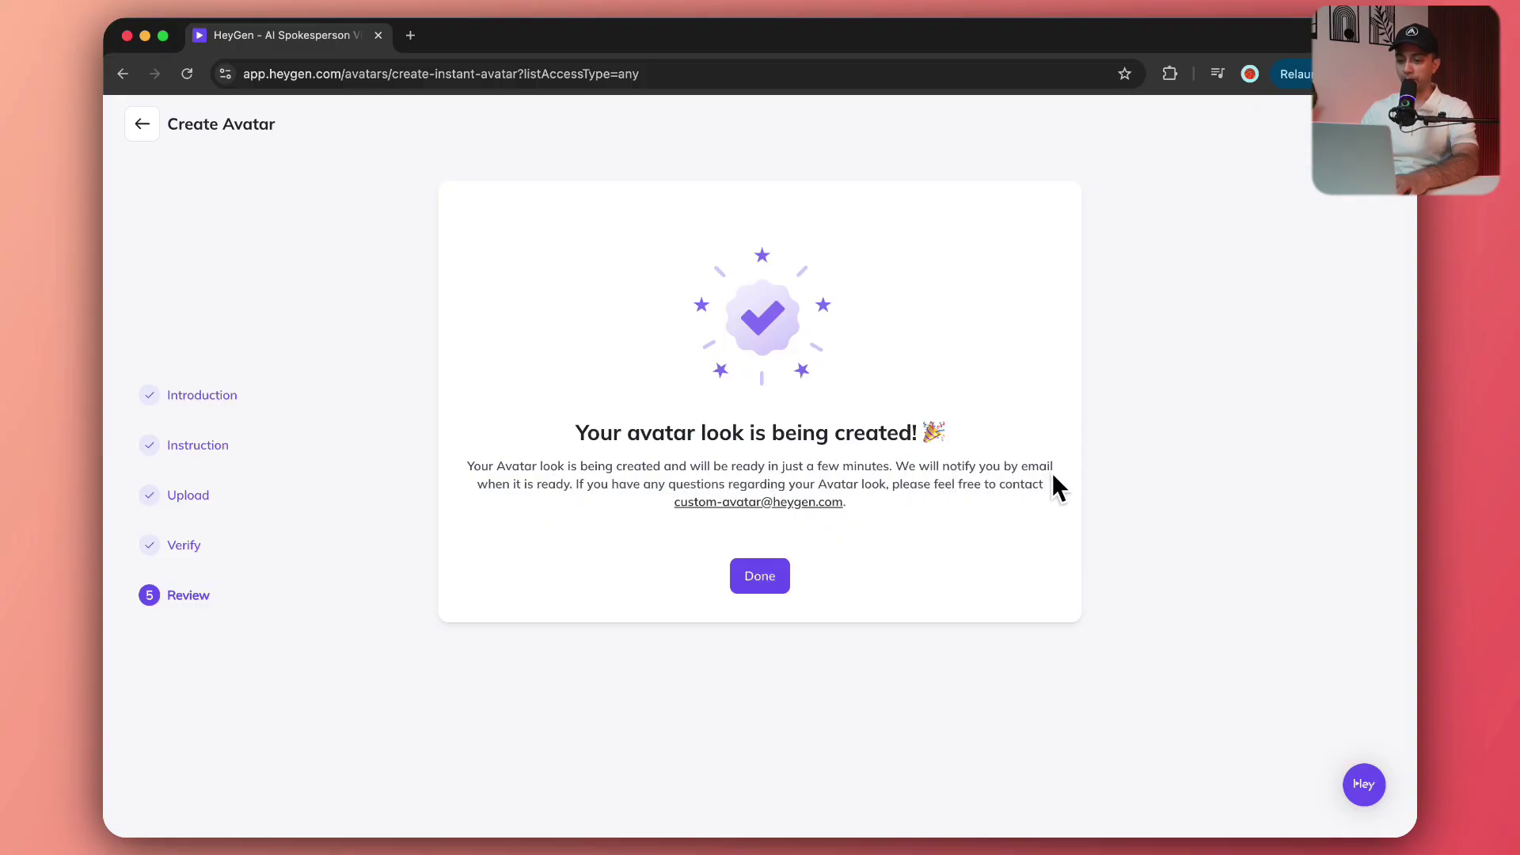
click(748, 584)
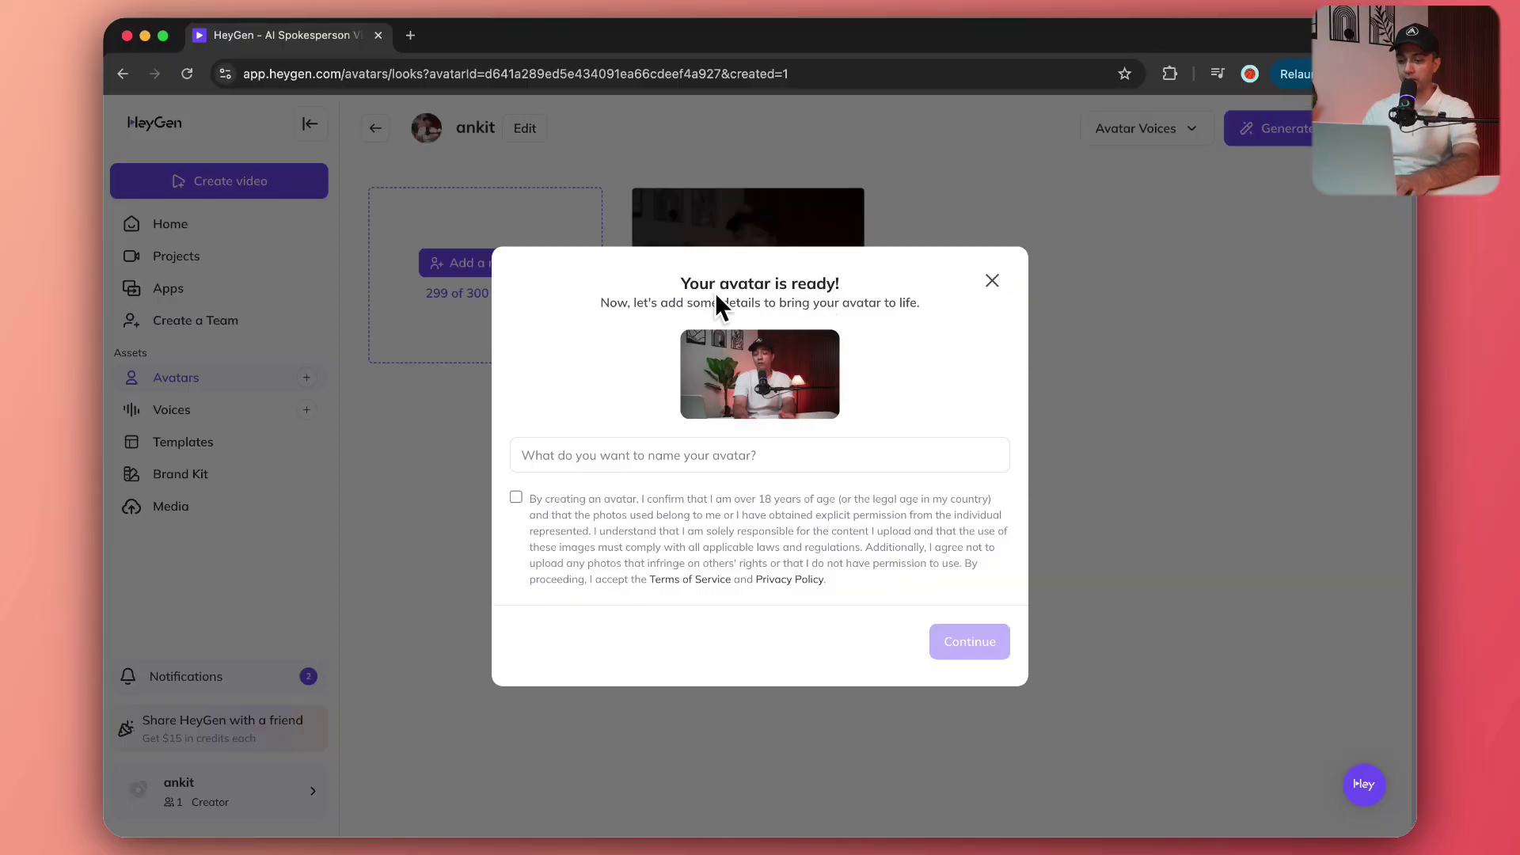
Enter the user's name as the avatar name, accept the consent terms, and continue.
click(628, 451)
text(Ankit Sharma Pro)
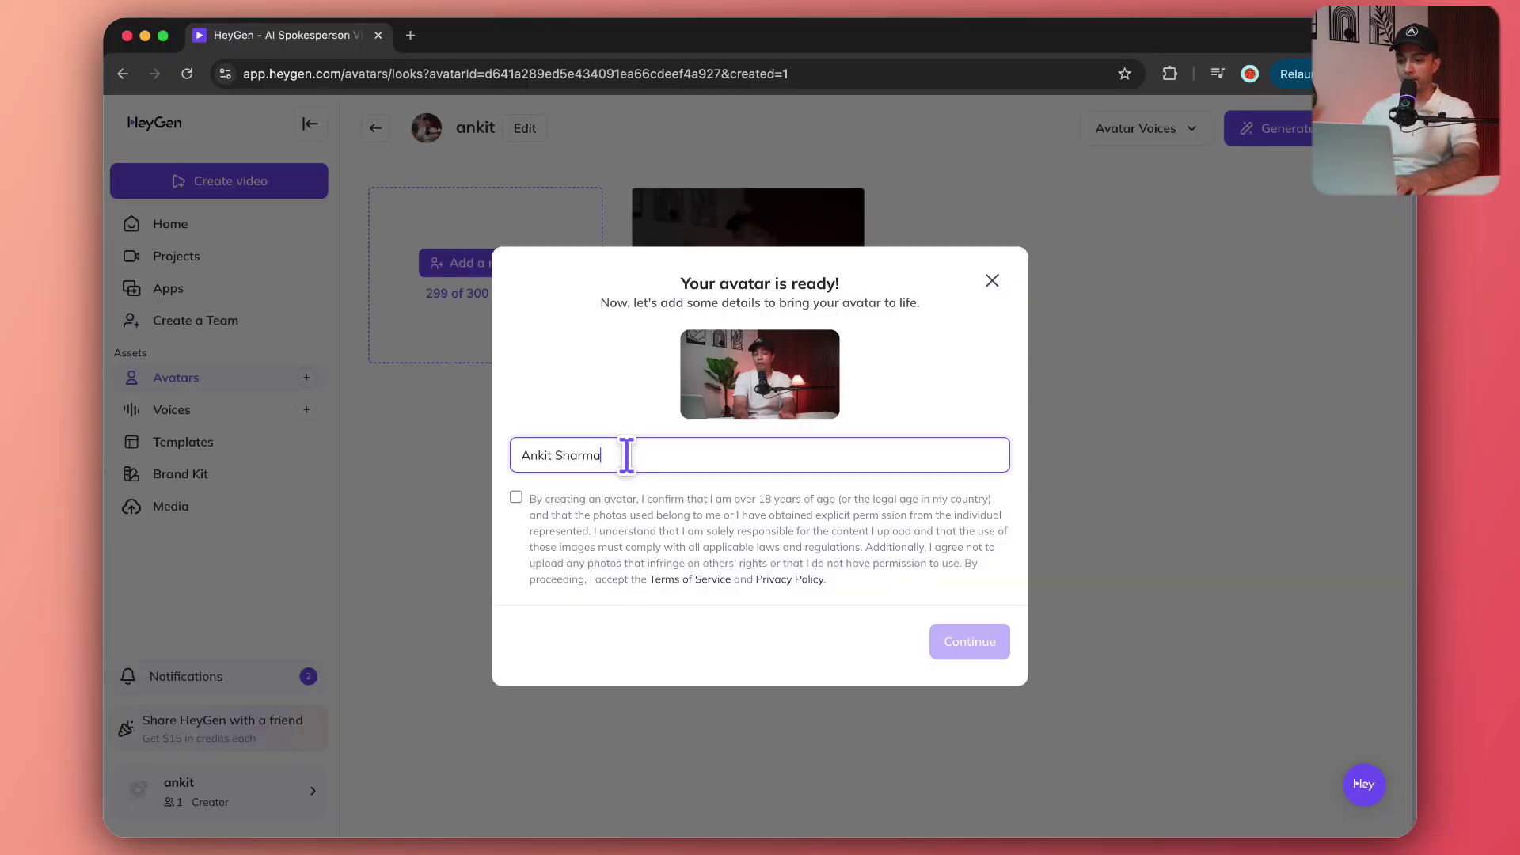
click(516, 497)
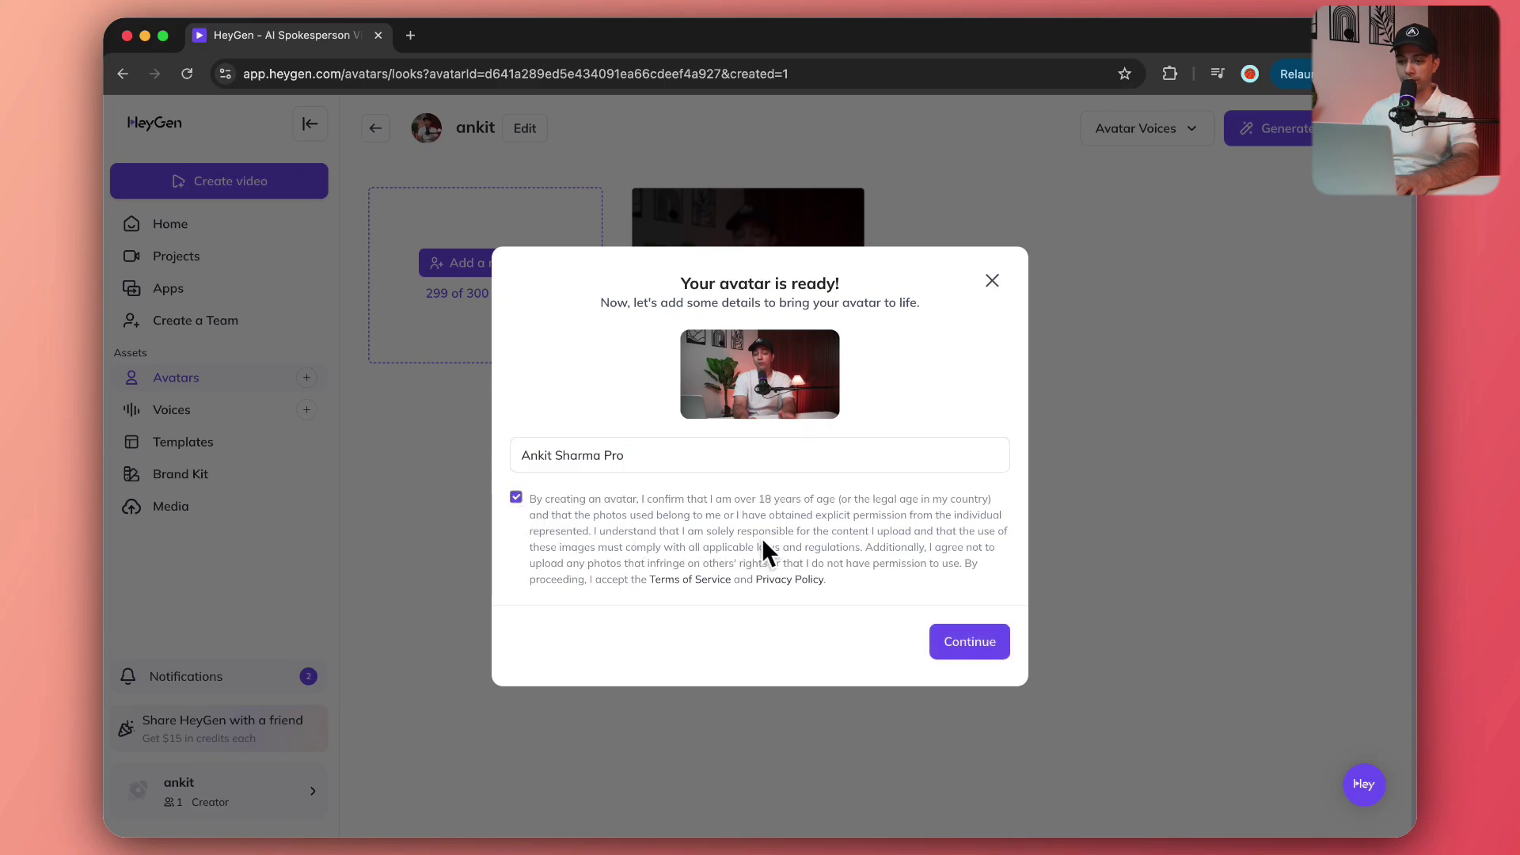
click(979, 643)
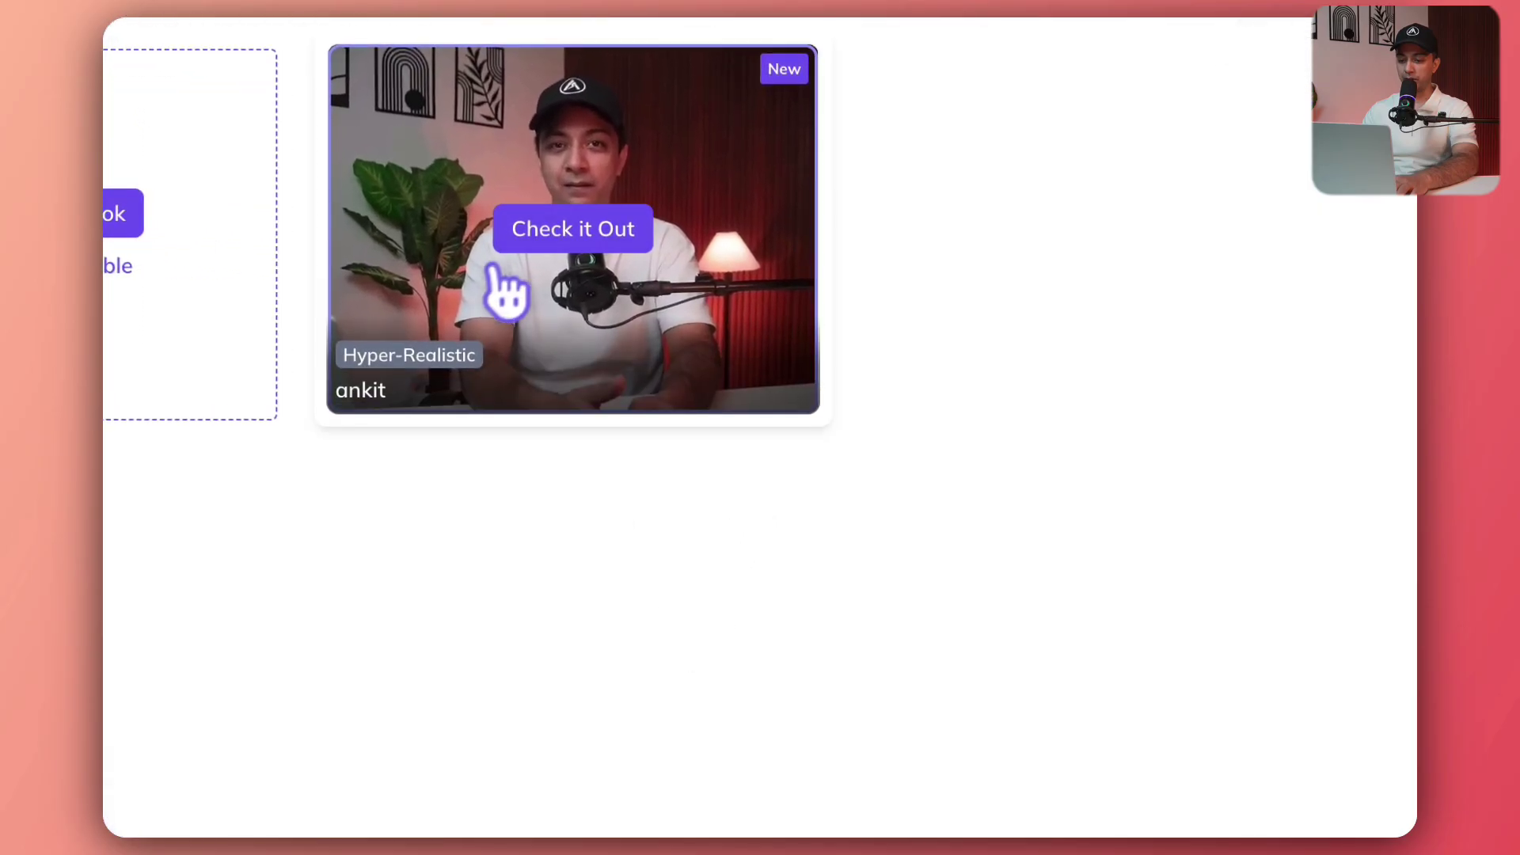
Open the finished avatar, play its sample video, and step through the welcome and pro-tips pages.
click(554, 245)
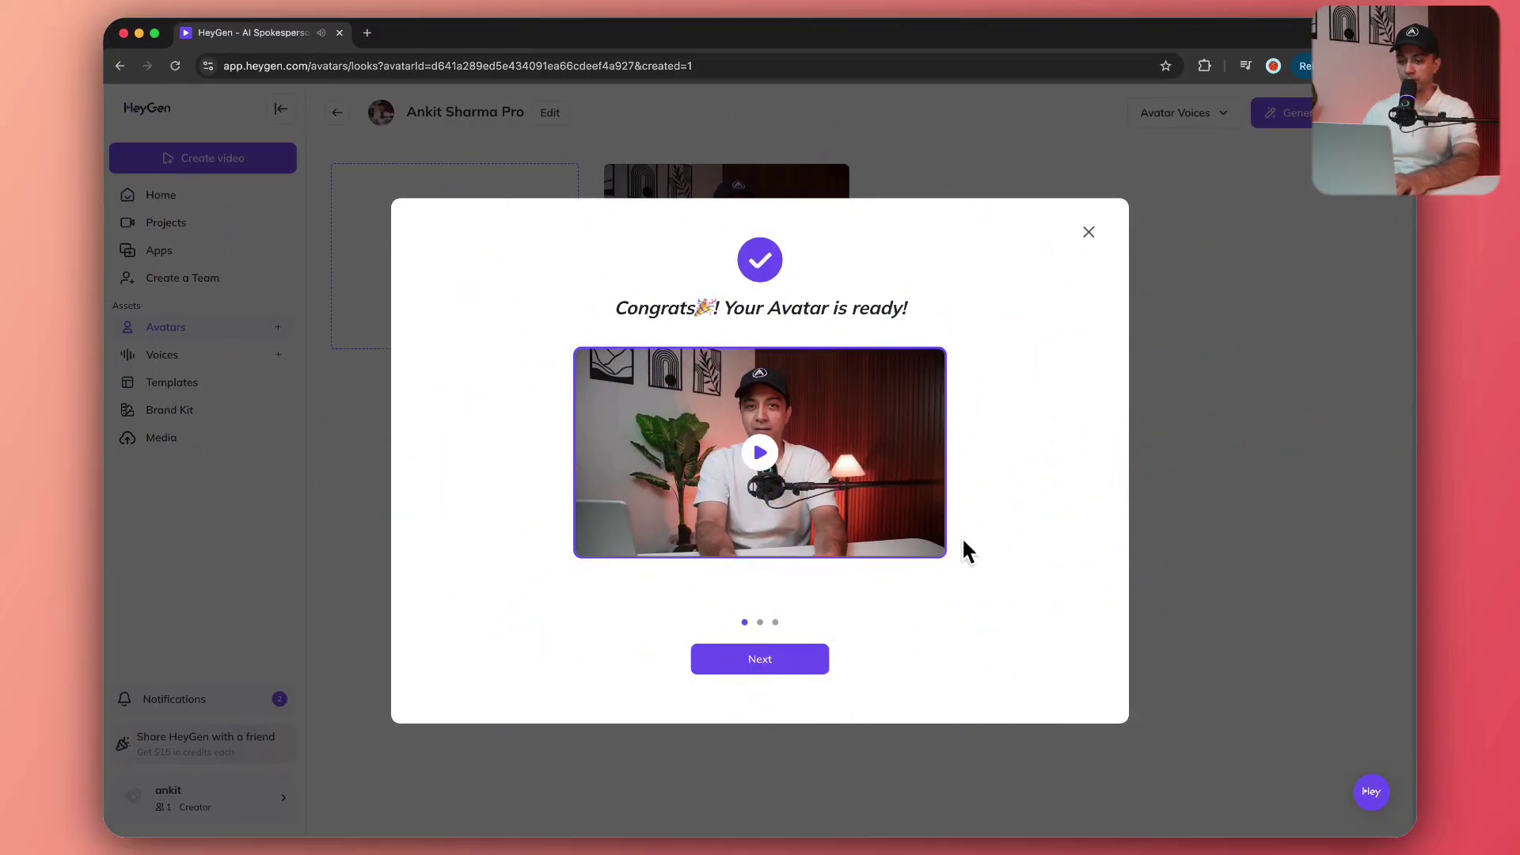
click(768, 467)
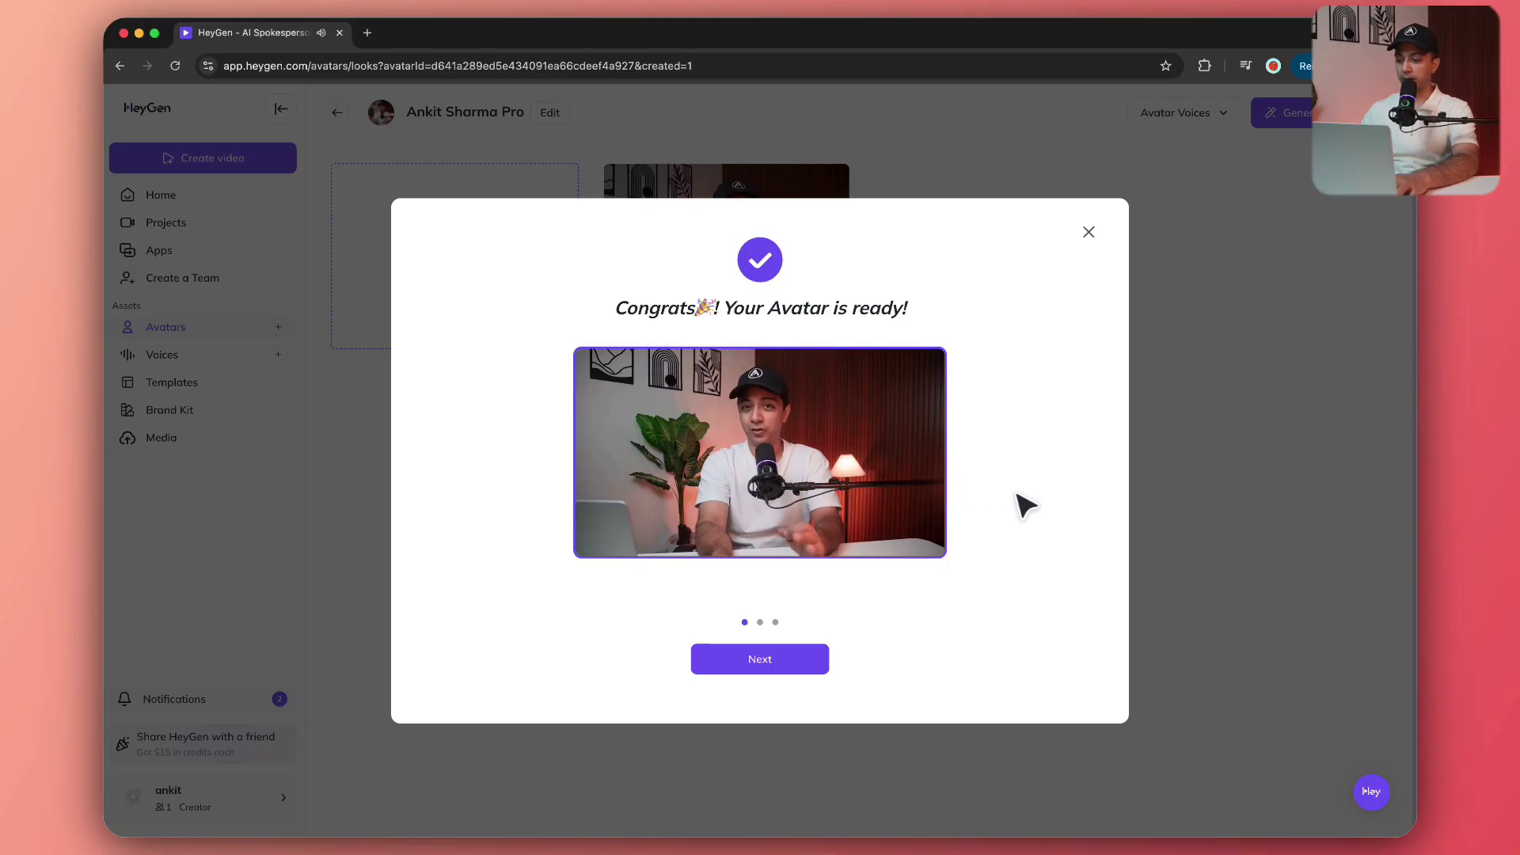
click(824, 664)
click(834, 669)
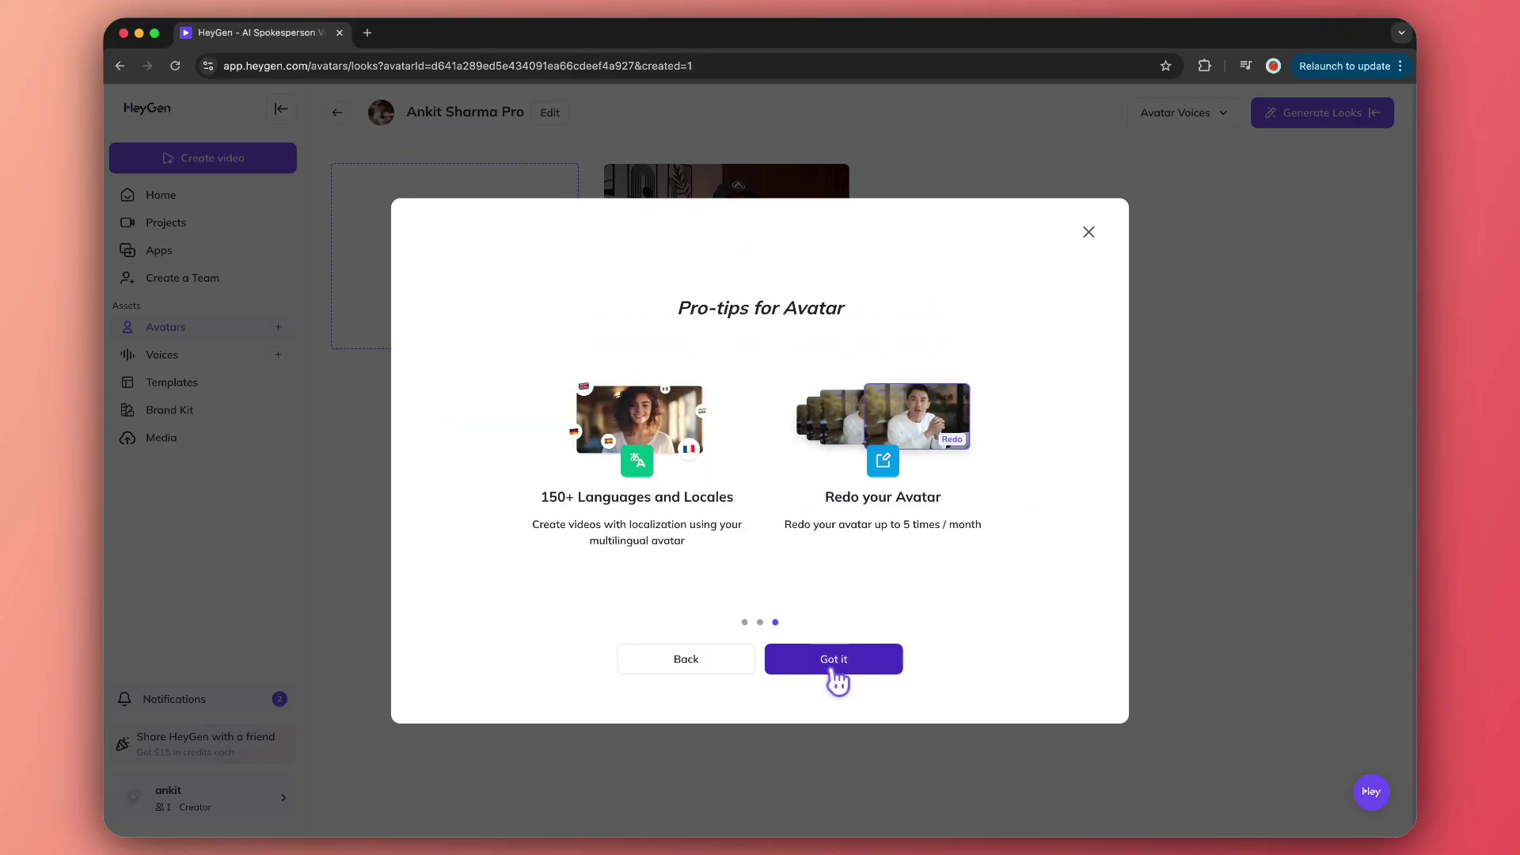
click(832, 669)
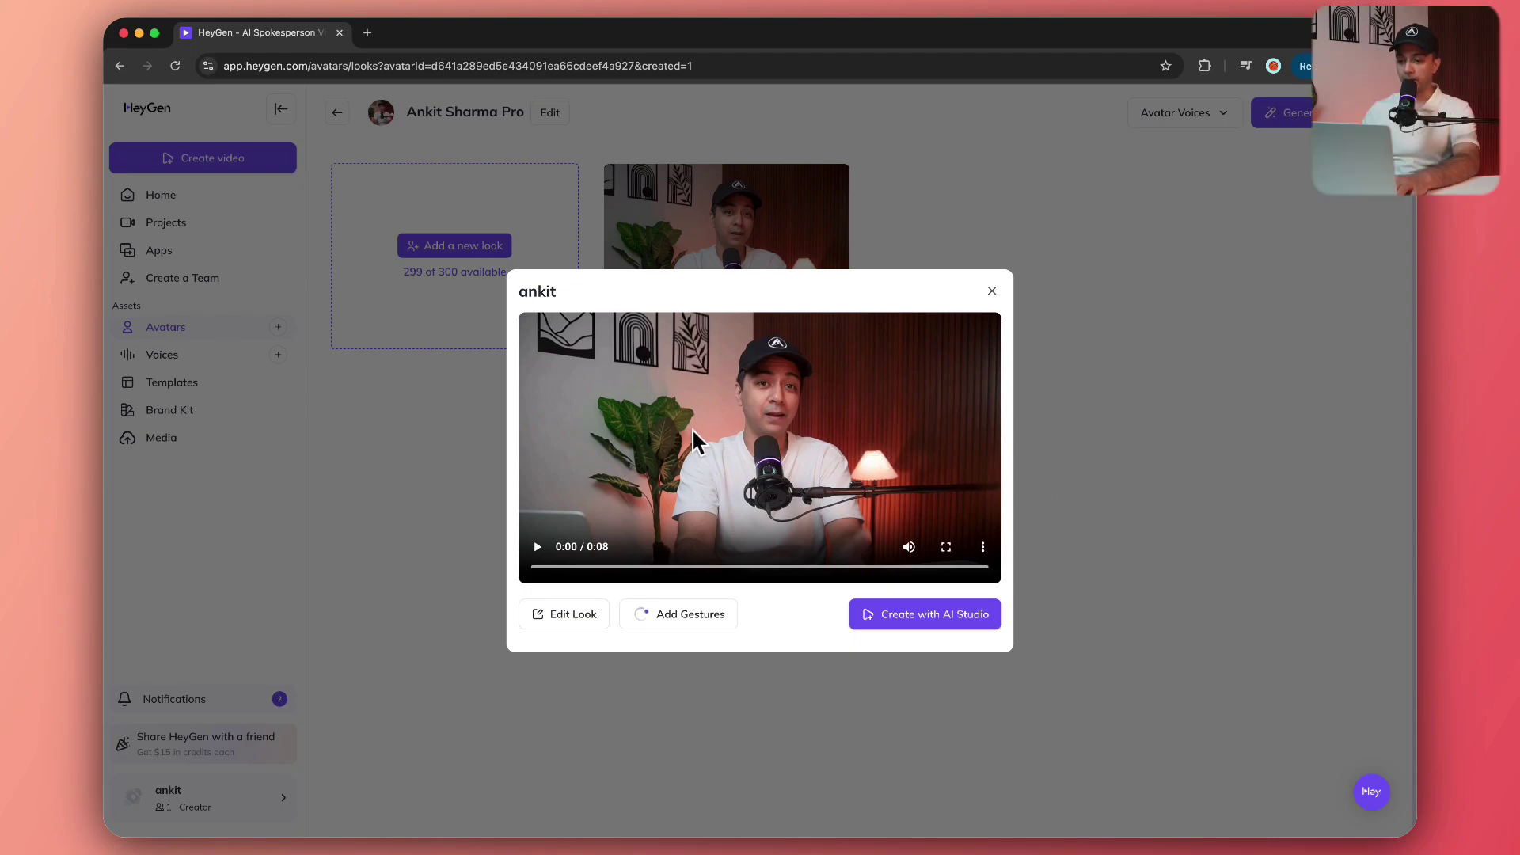
Play the look's 8-second preview to the end, then close it with Escape.
click(541, 548)
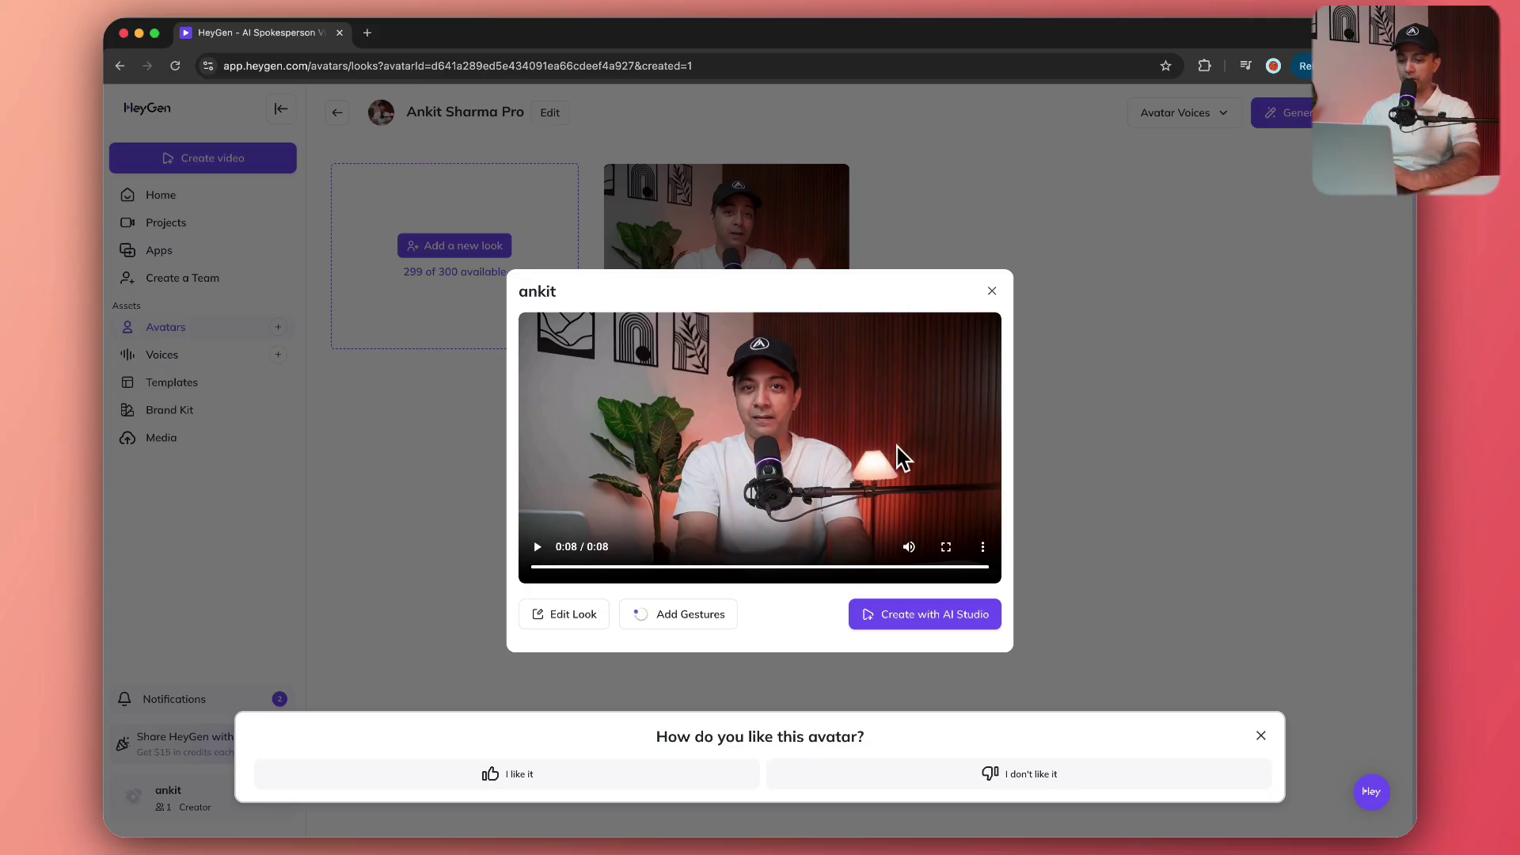
key(Escape)
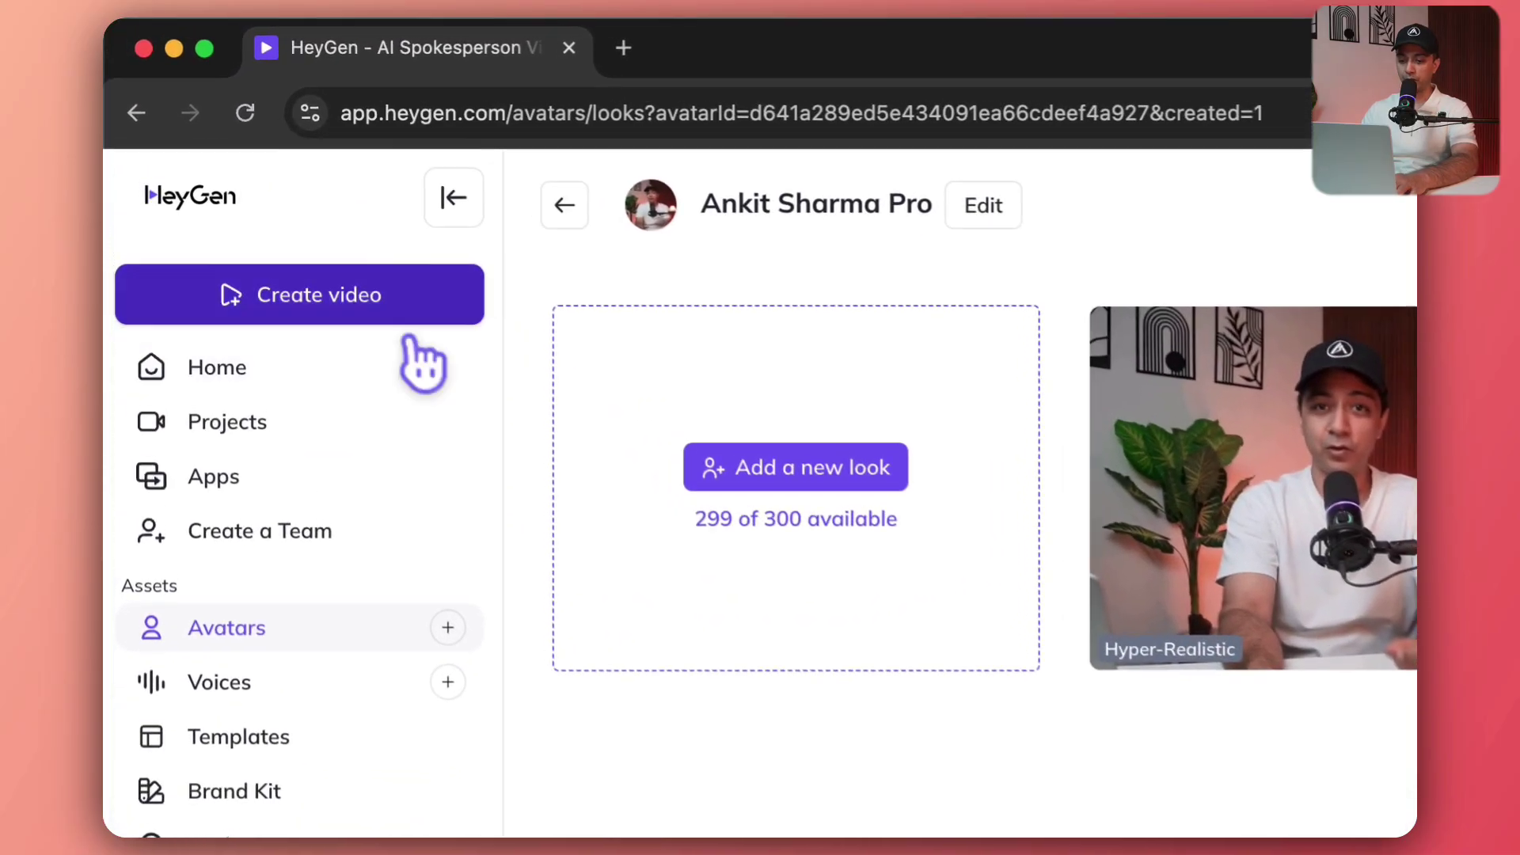
Create a video from scratch and replace the default presenter with the custom avatar's look.
click(372, 310)
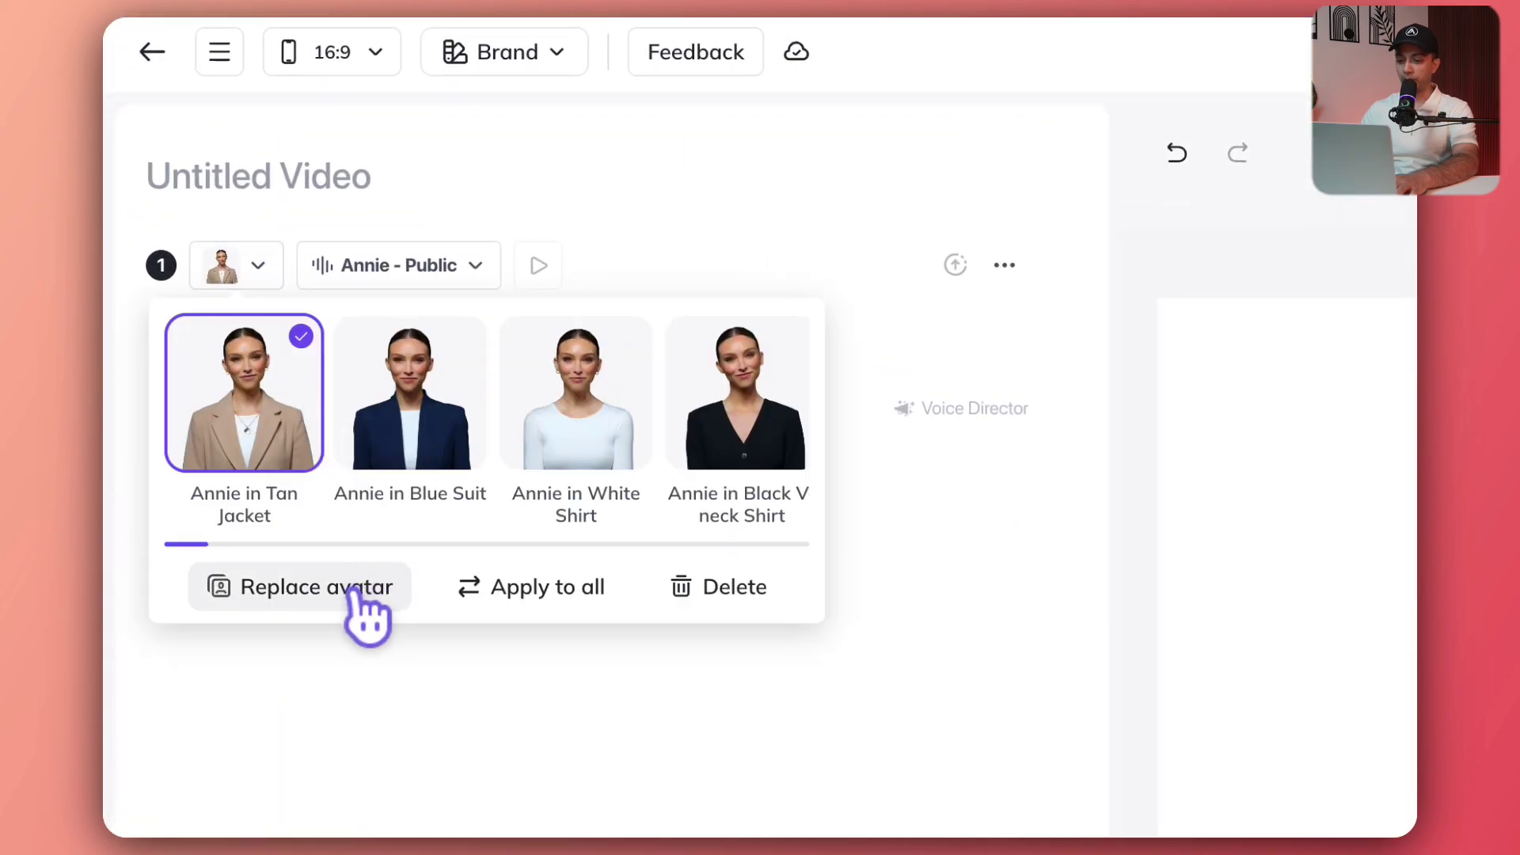
click(354, 595)
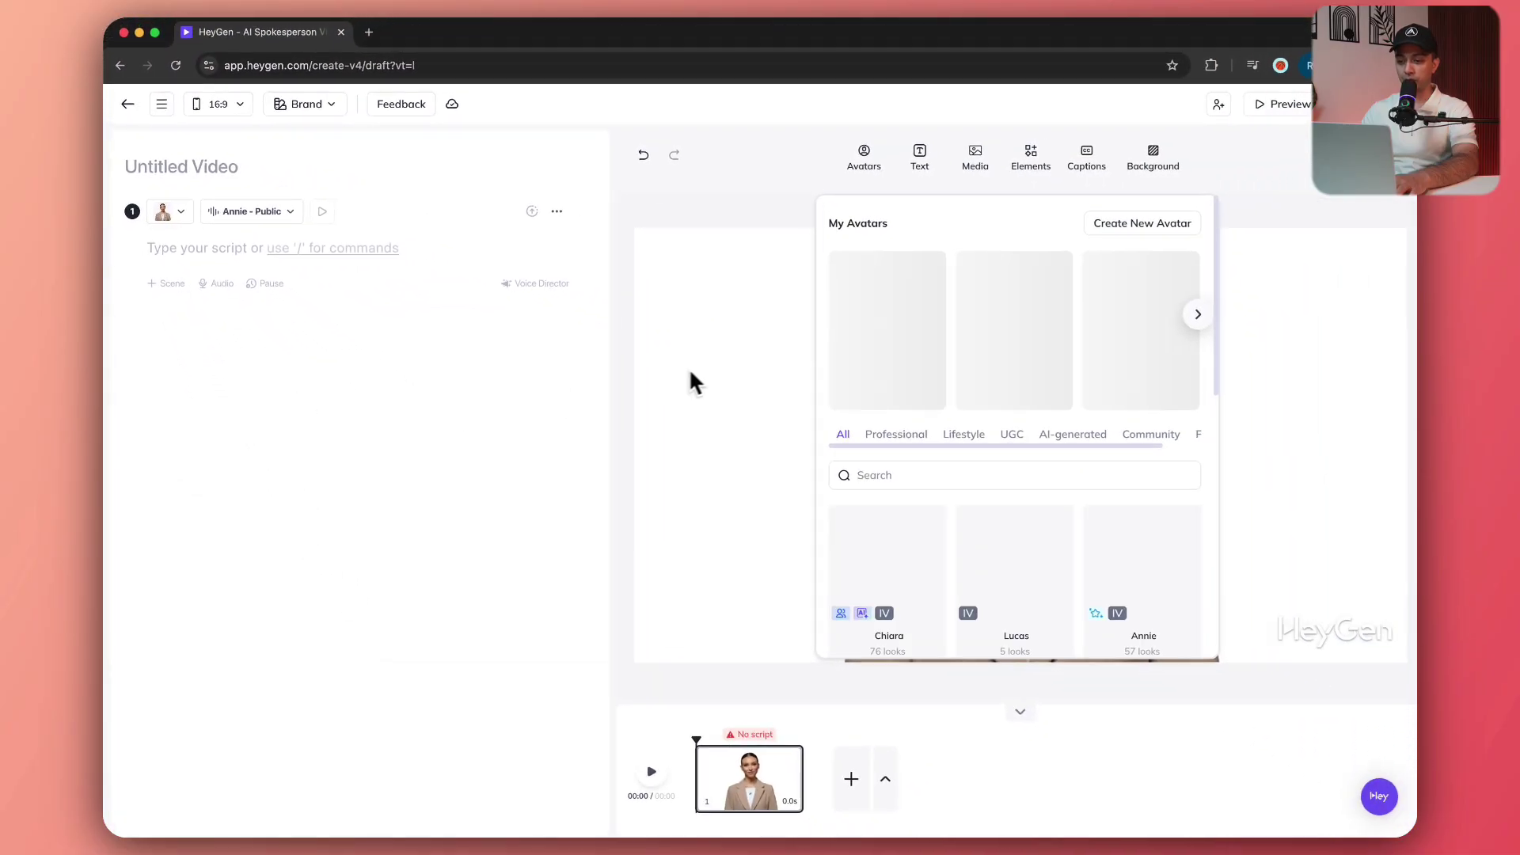
click(895, 360)
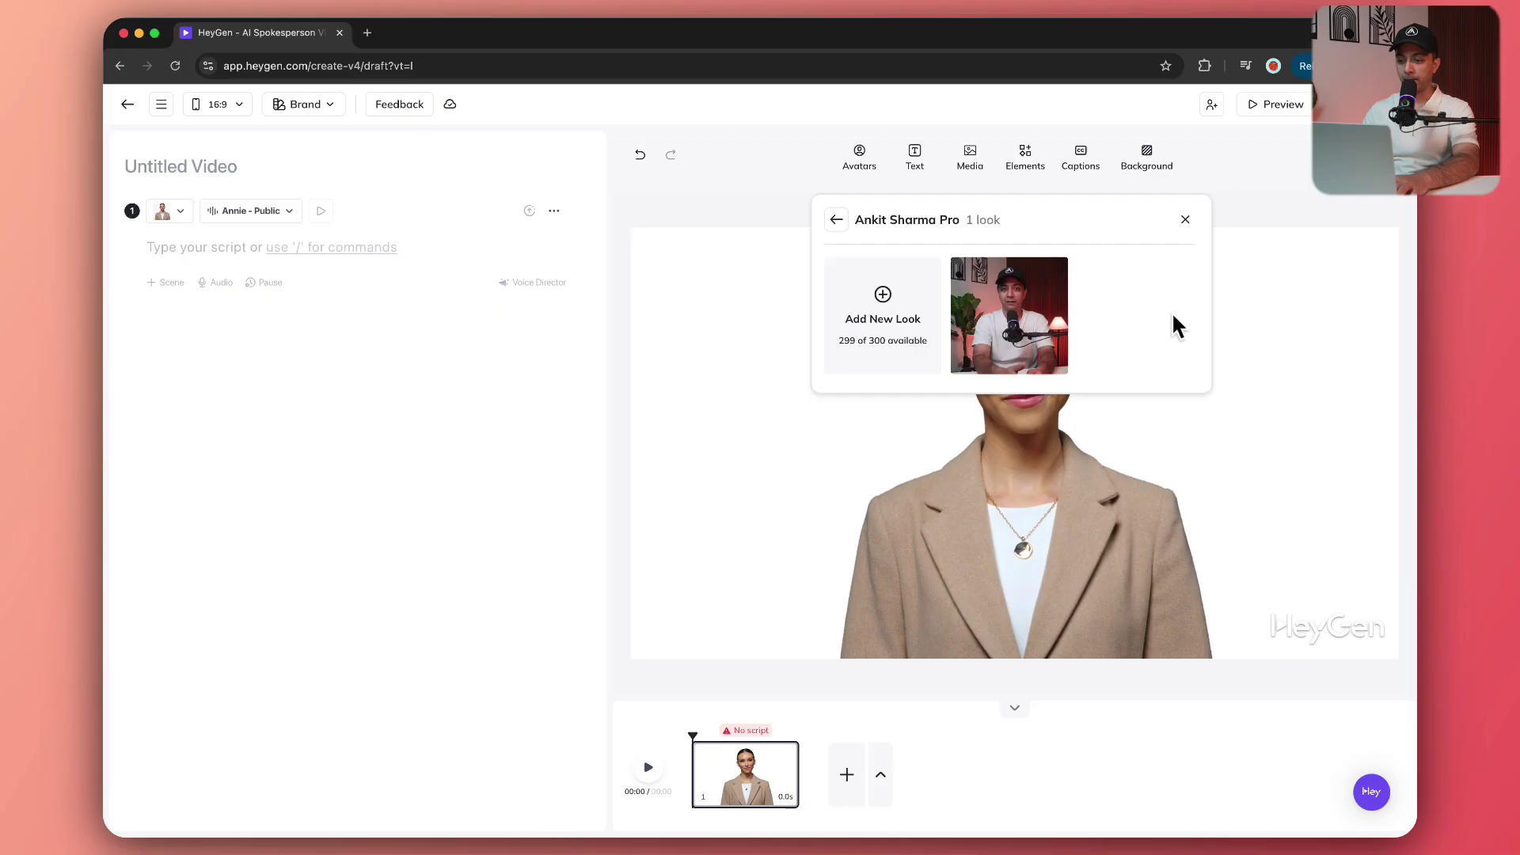
click(1011, 309)
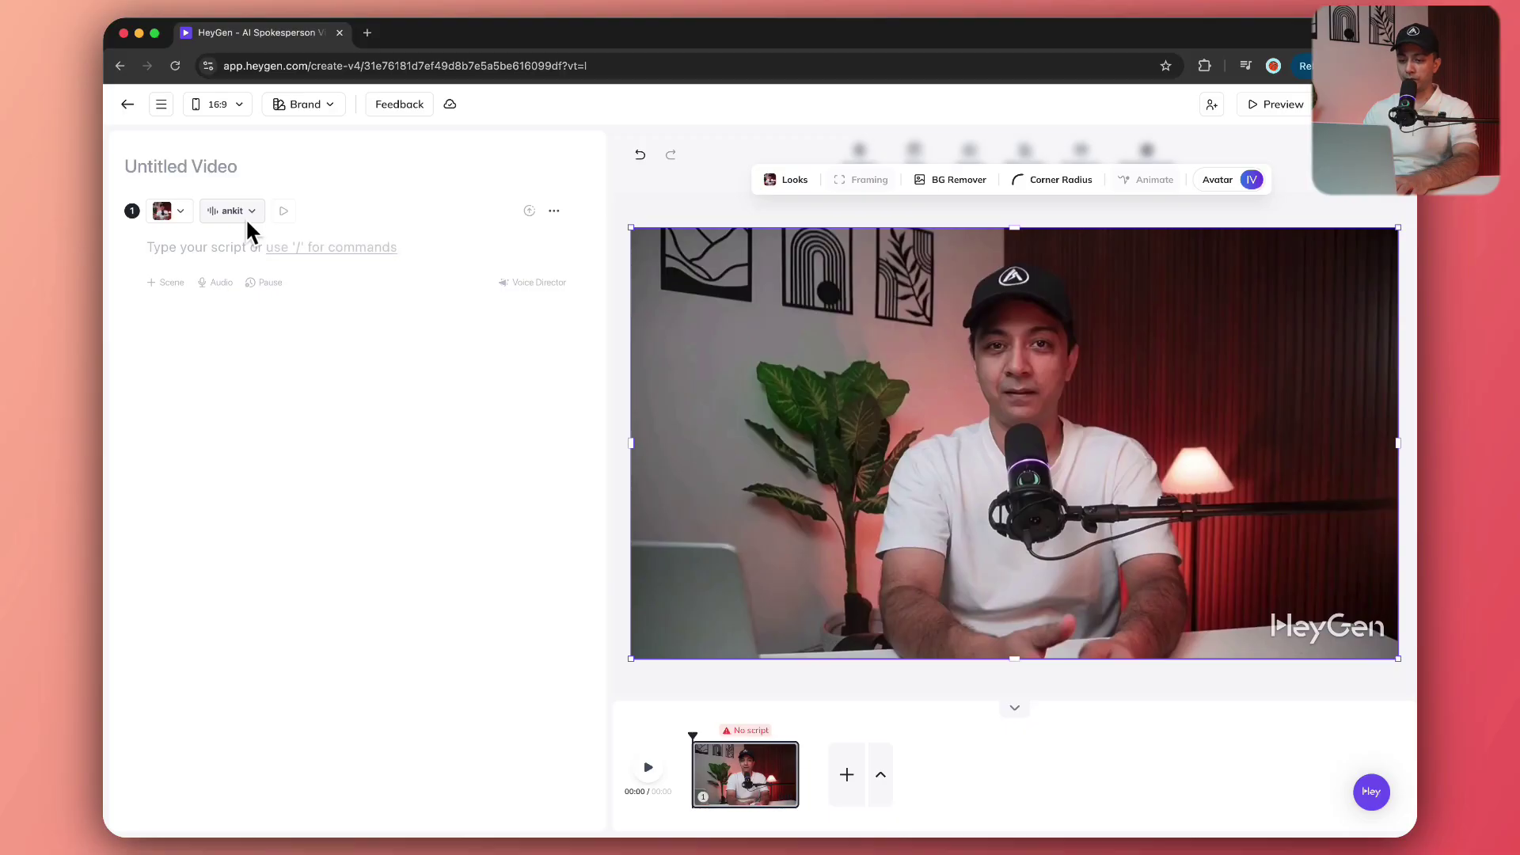
Paste the WordPress form plugins introduction into scene 1's script field.
click(281, 353)
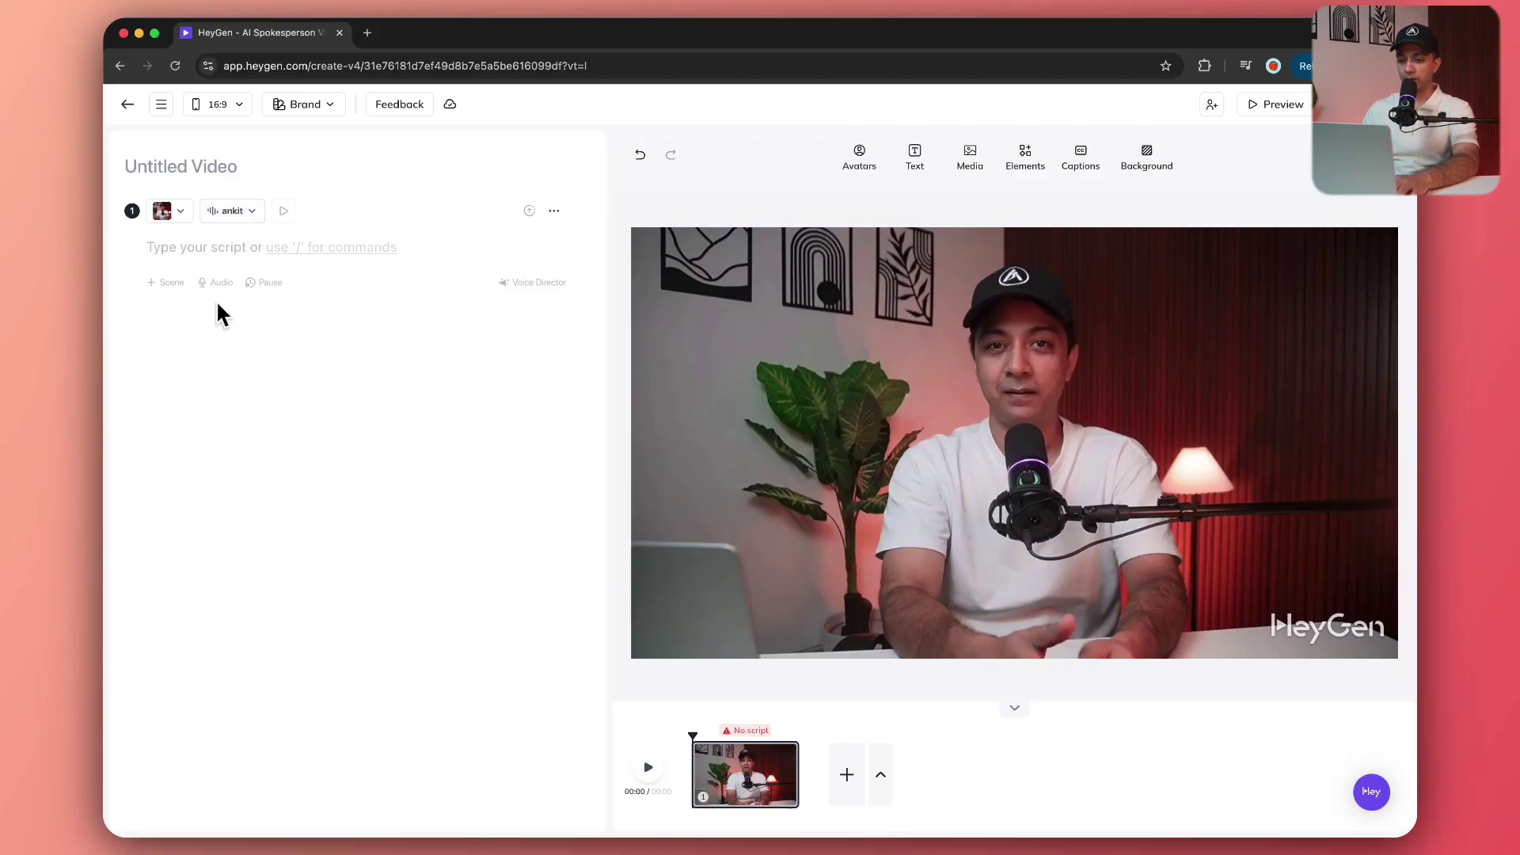
click(169, 252)
text(Your WordPress site isn’t truly complete until it has the right forms. Forms are how you connect with your visitors—whether you’re collecting messages, accepting payments, generating leads, or building your email list, they’re the key to real interaction. But with so many form plugins out there, how do you know which one’s the best for you? In this video, we’re diving into the top WordPress form plugins, breaking down their features, their strengths, and who they’re perfect for. By the end, you’ll have all the info you need to pick the one that fits your site like a glove. Let’s jump in!)
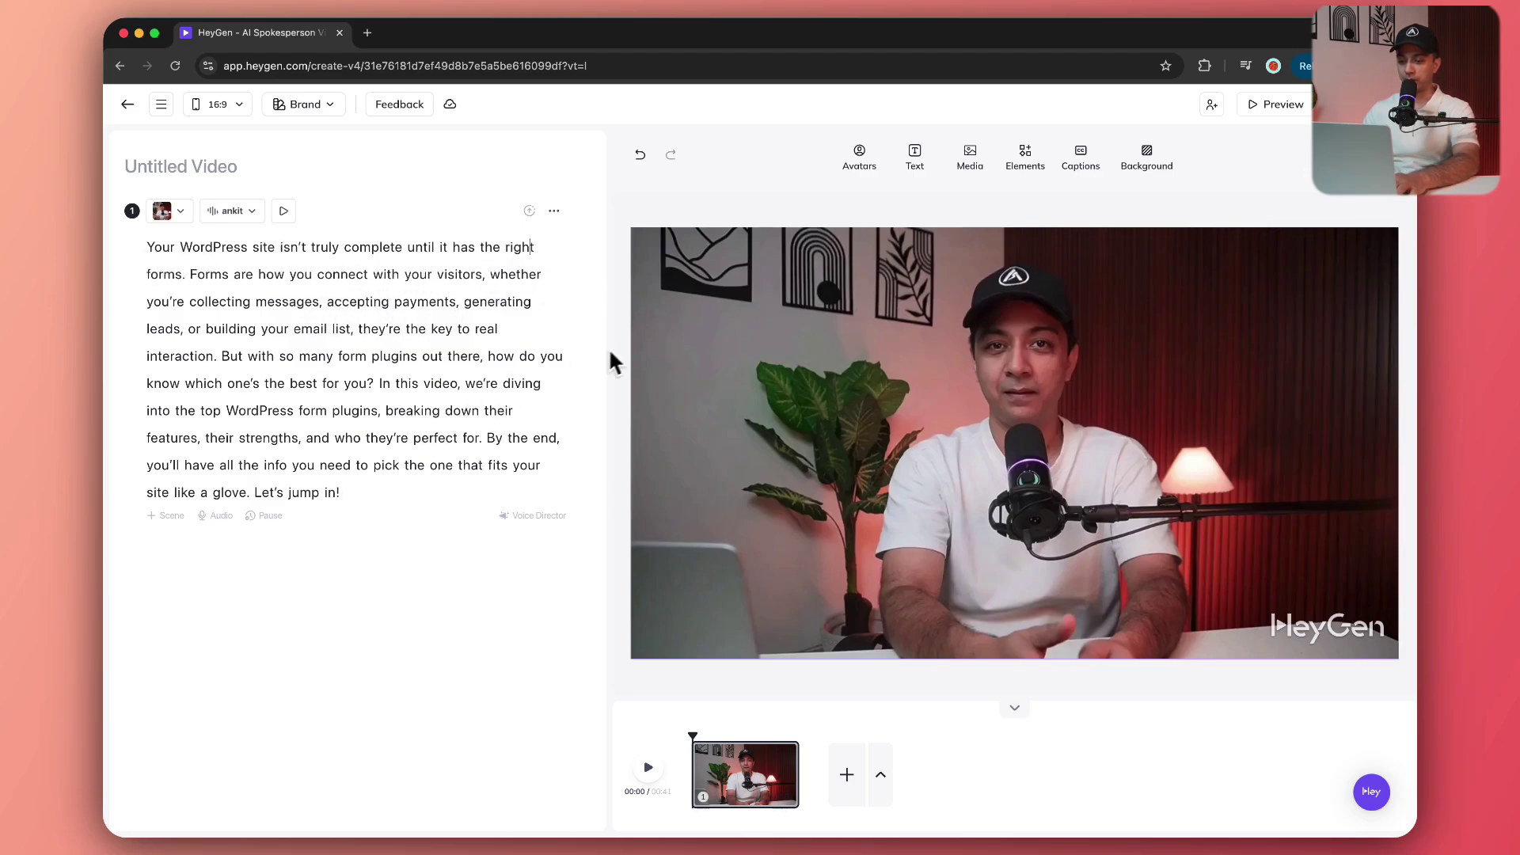
click(531, 247)
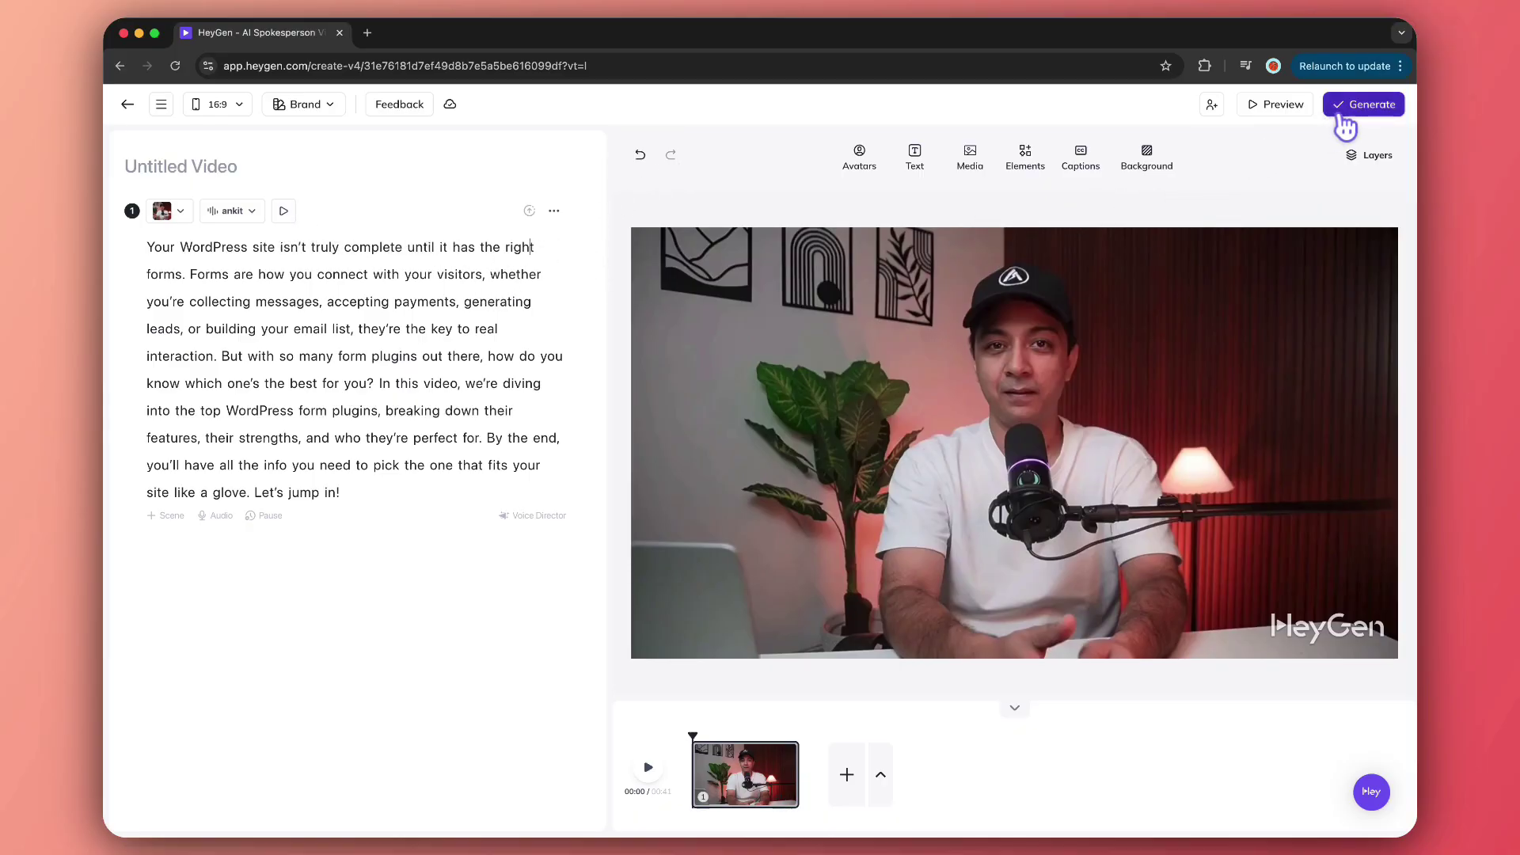
Submit the video titled 'Video test1' at 1080p MP4 with the HeyGen watermark off.
click(1345, 105)
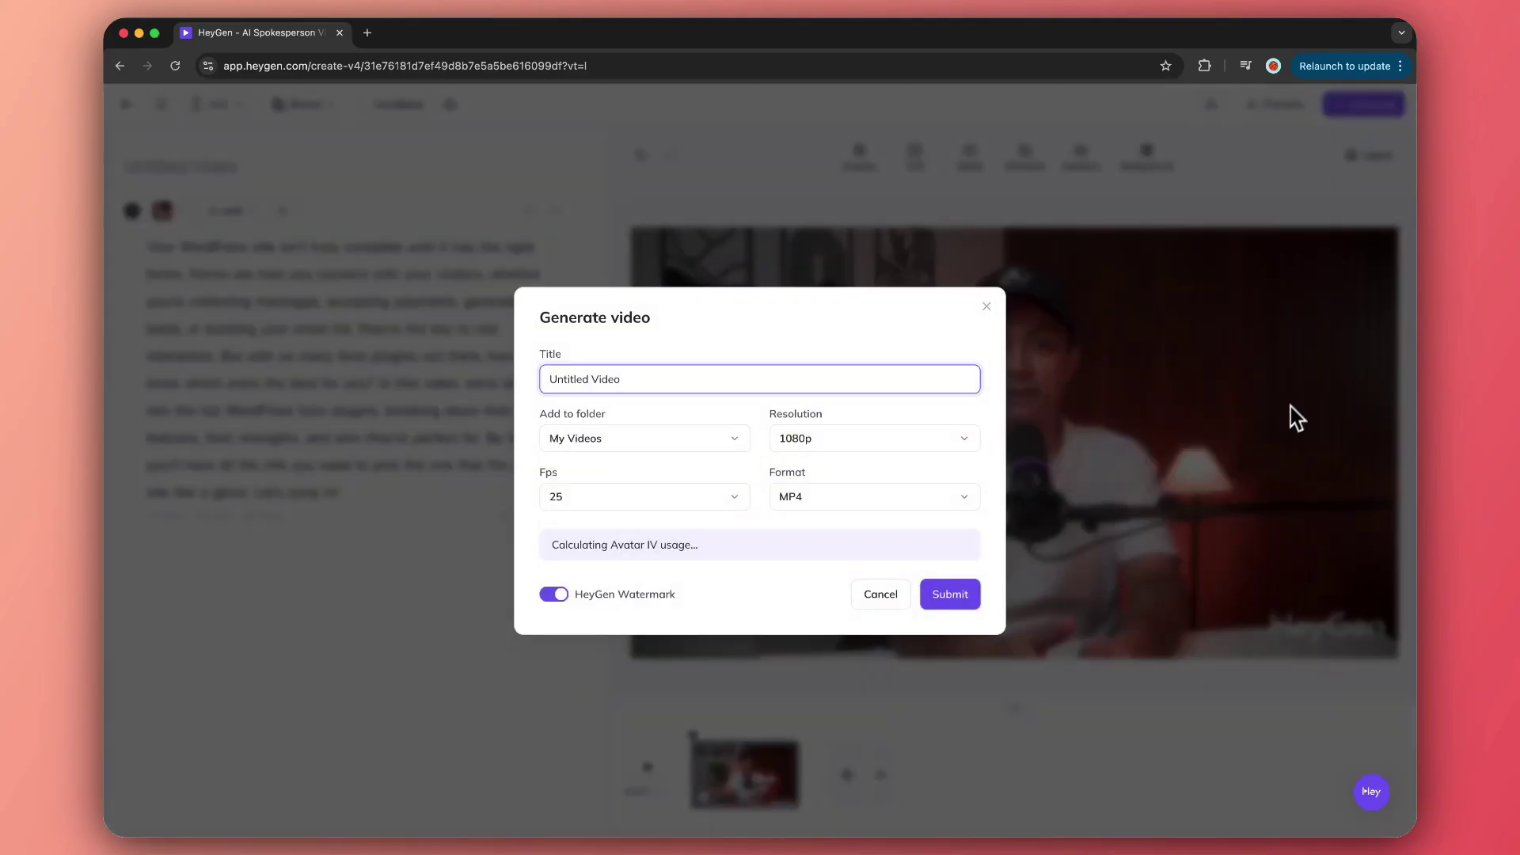
key(super+a)
text(Video)
text(t)
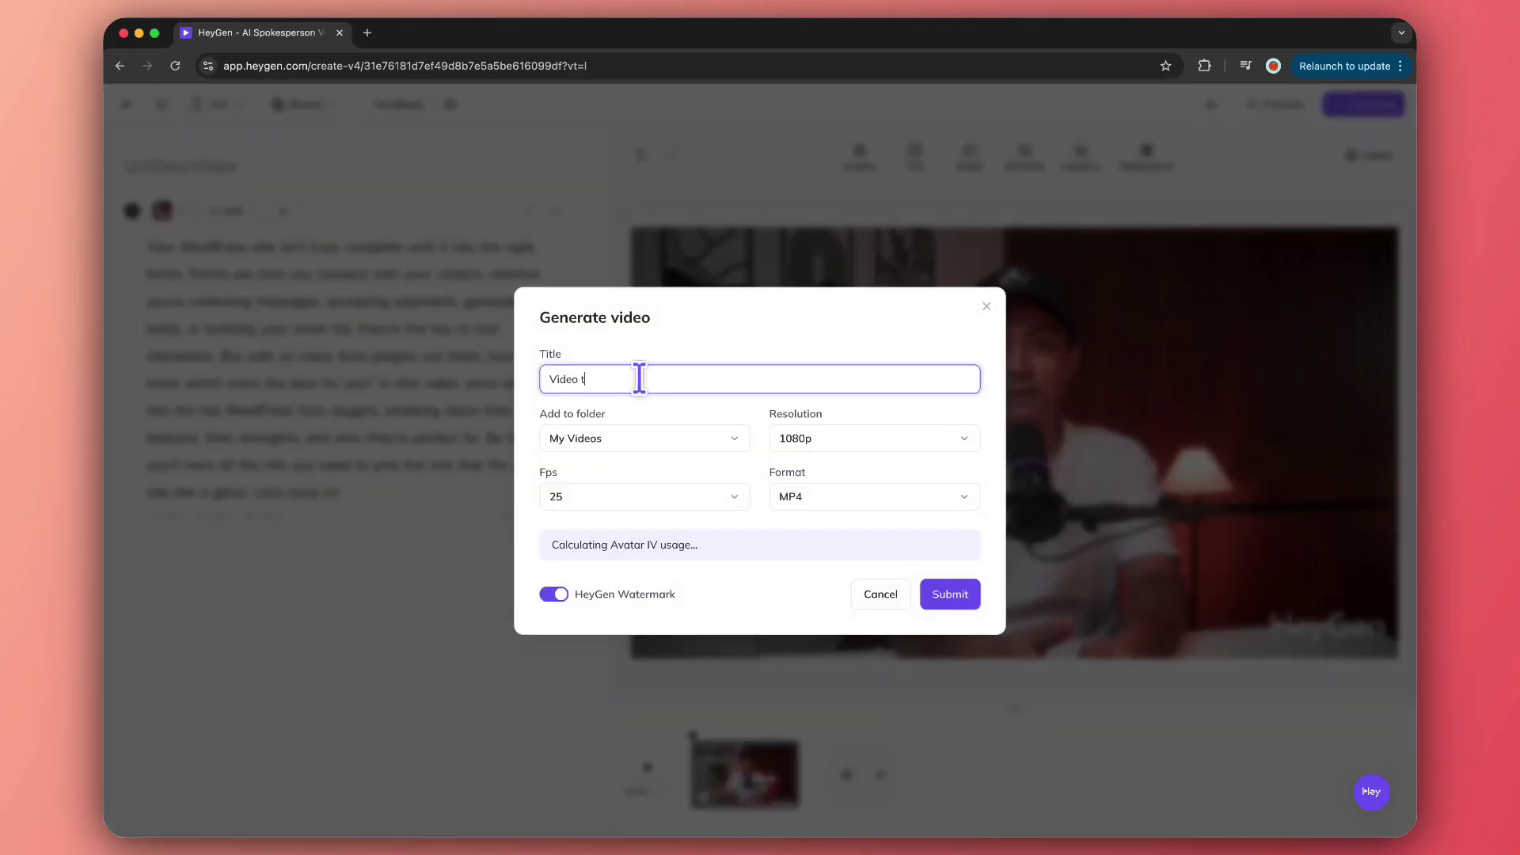
text(est1)
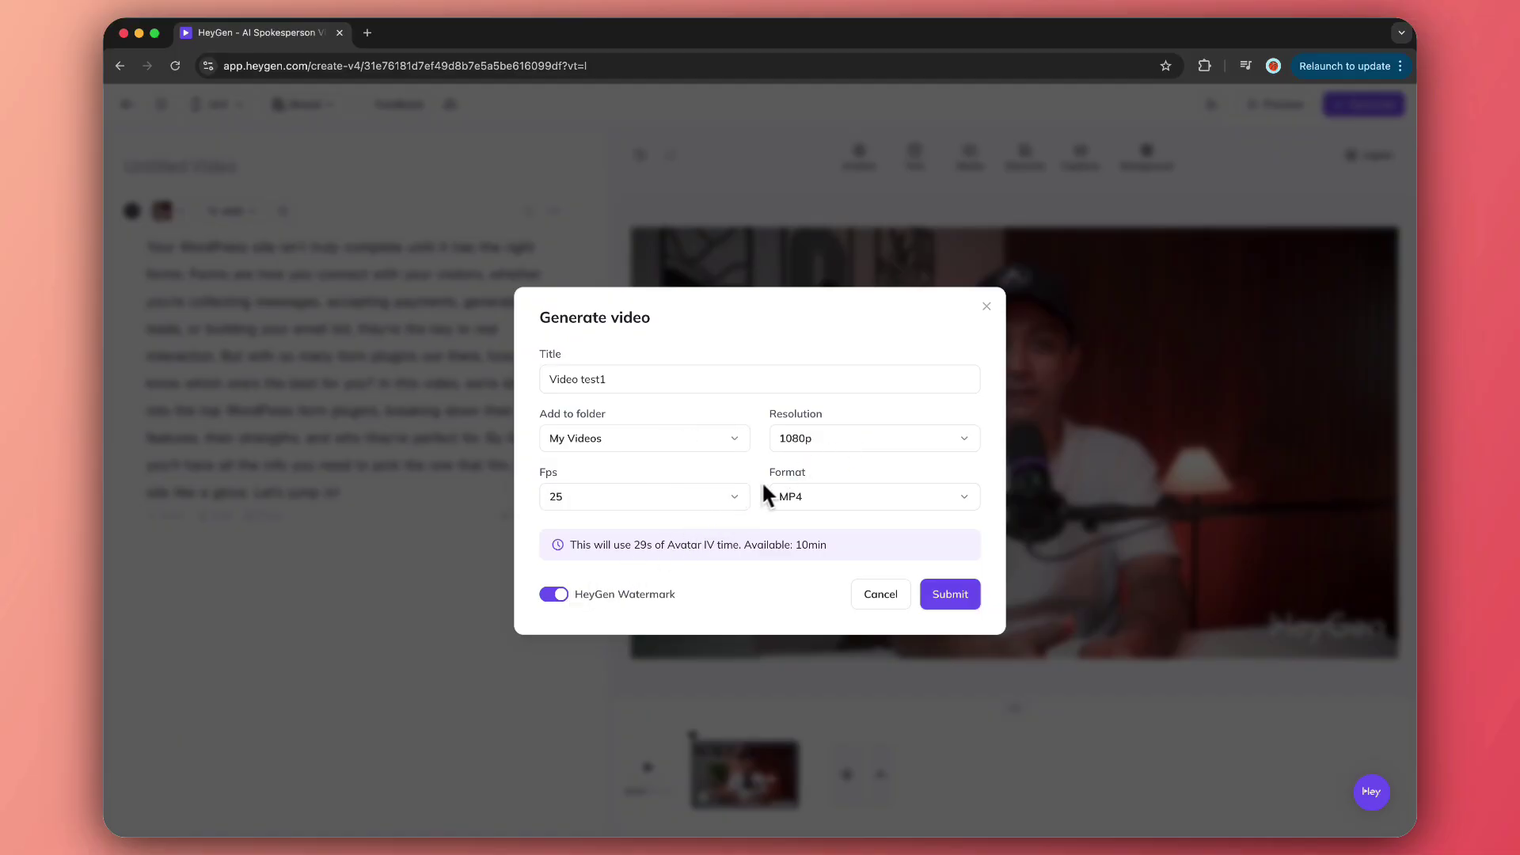
click(565, 598)
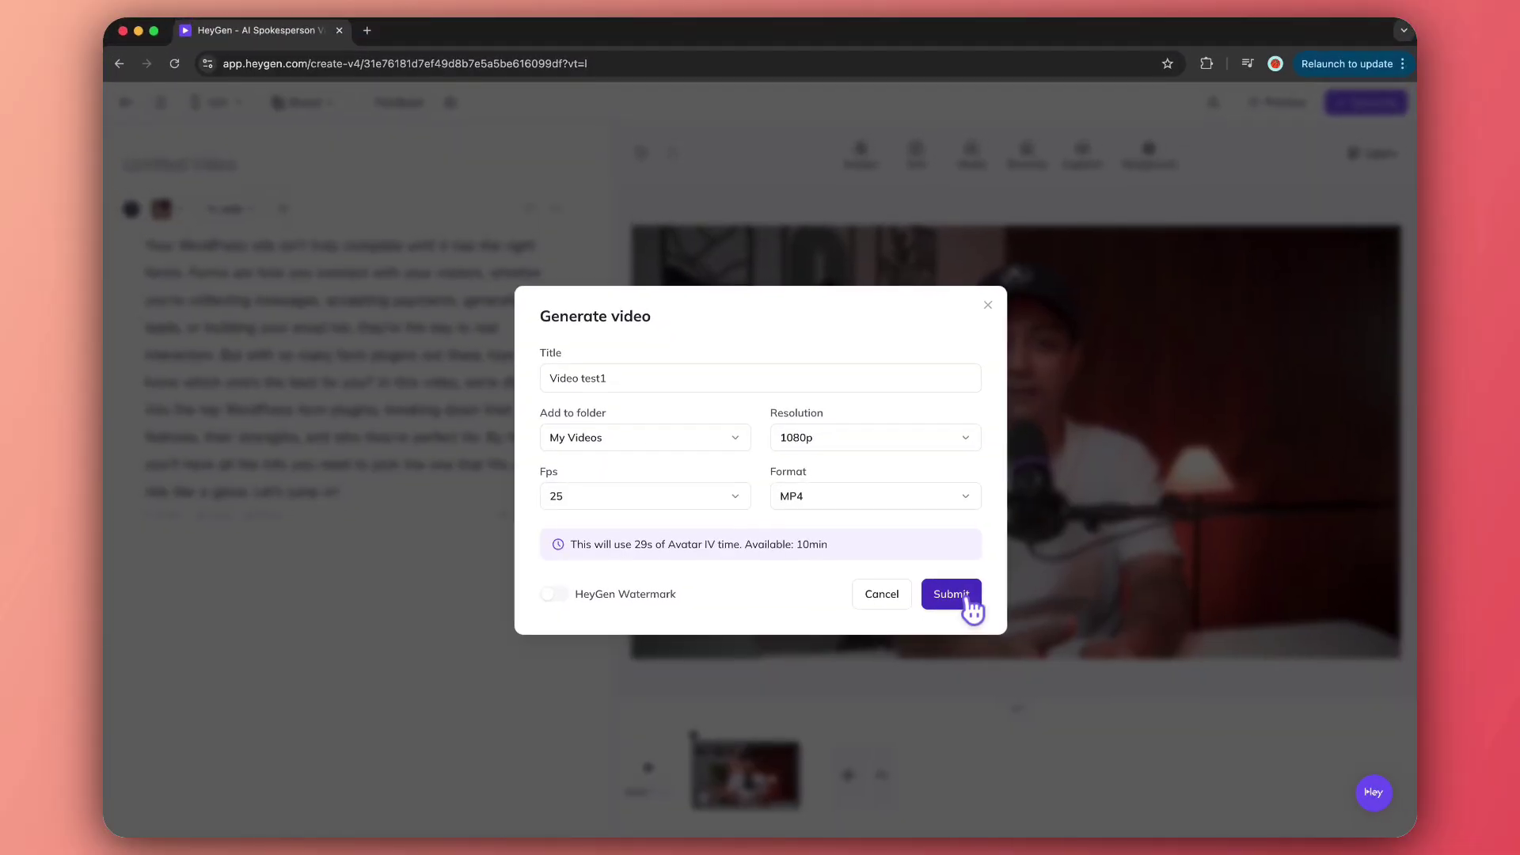
click(967, 602)
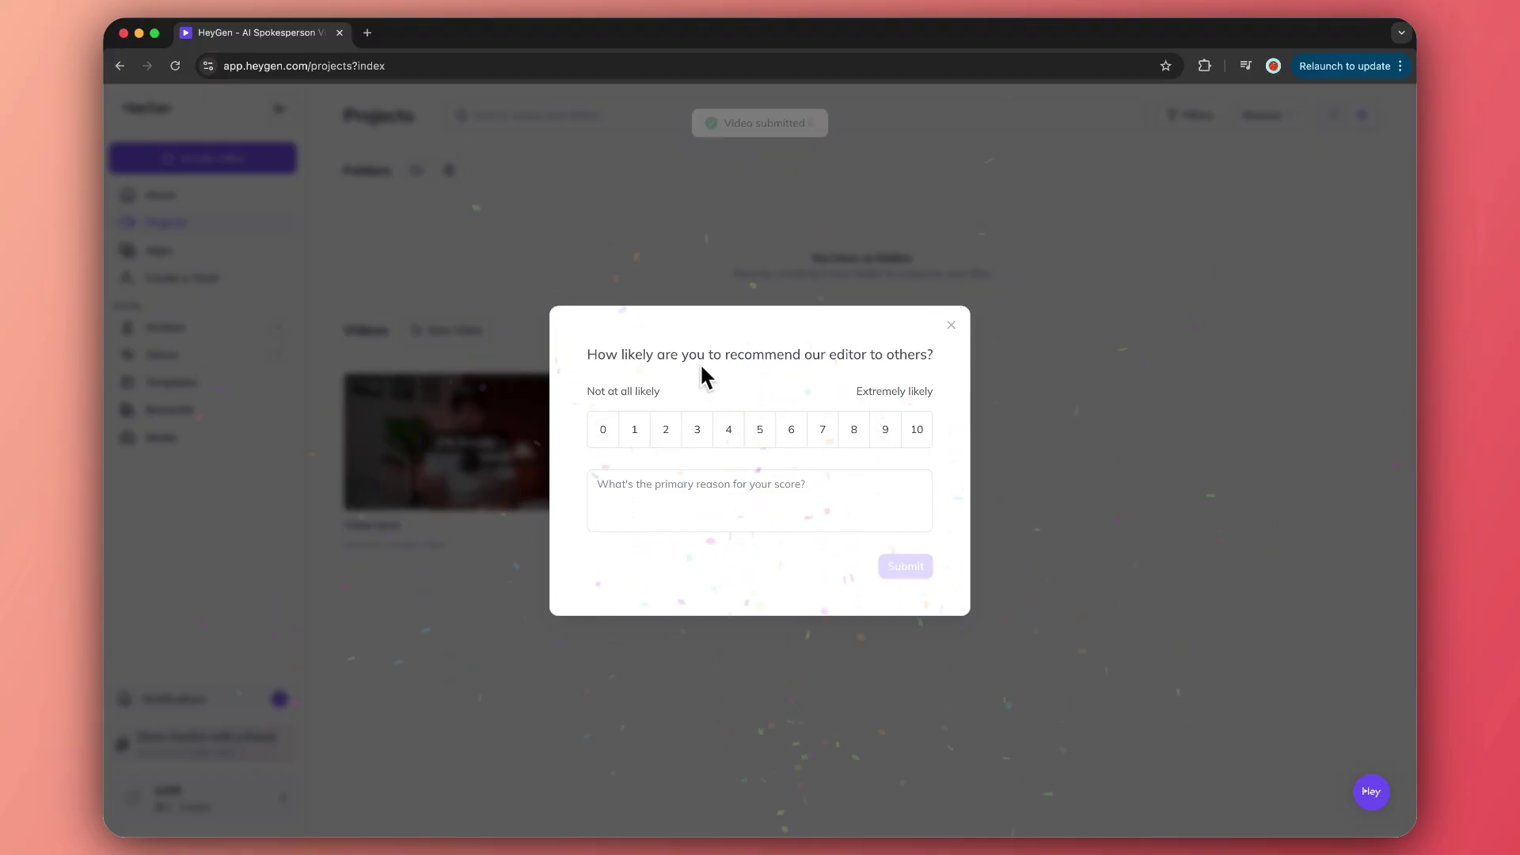
Dismiss the recommendation survey and find Video test1 in Projects.
click(951, 325)
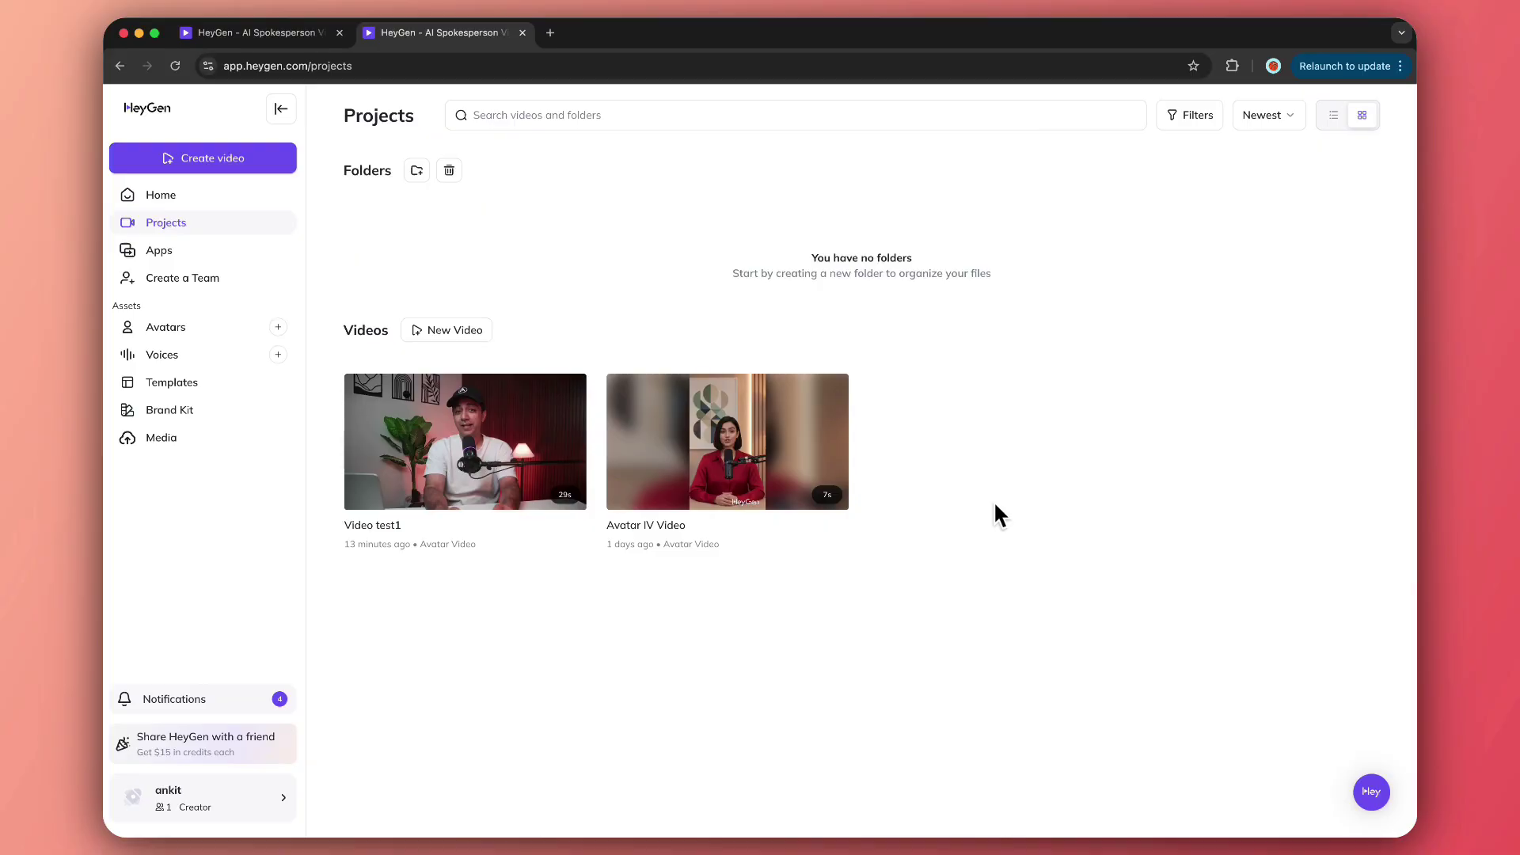
mouse_move(465, 441)
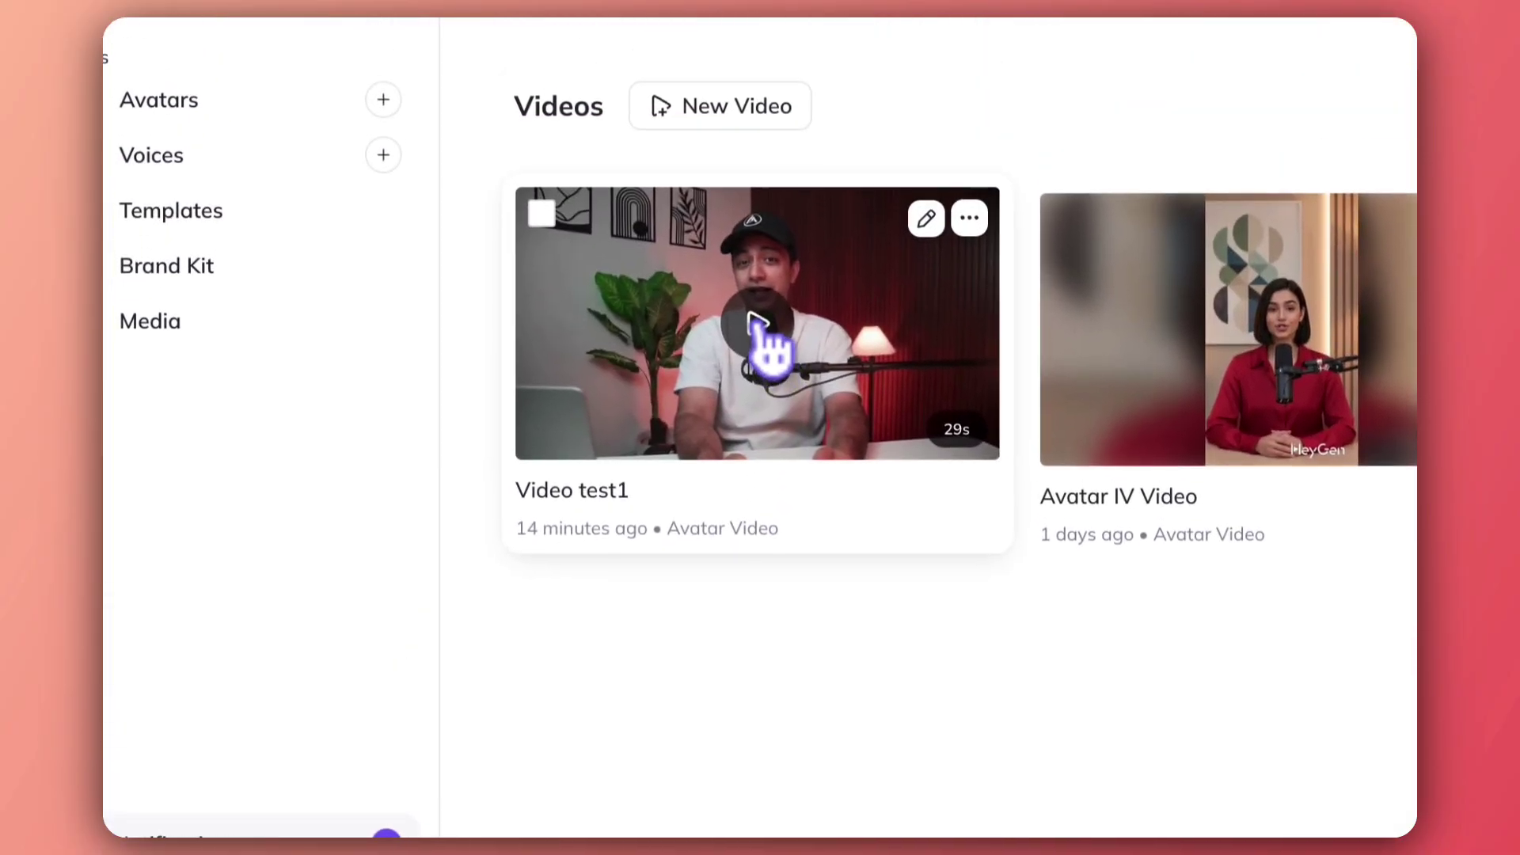
Play Video test1 on its page and close the 'How do you like' prompt.
click(758, 346)
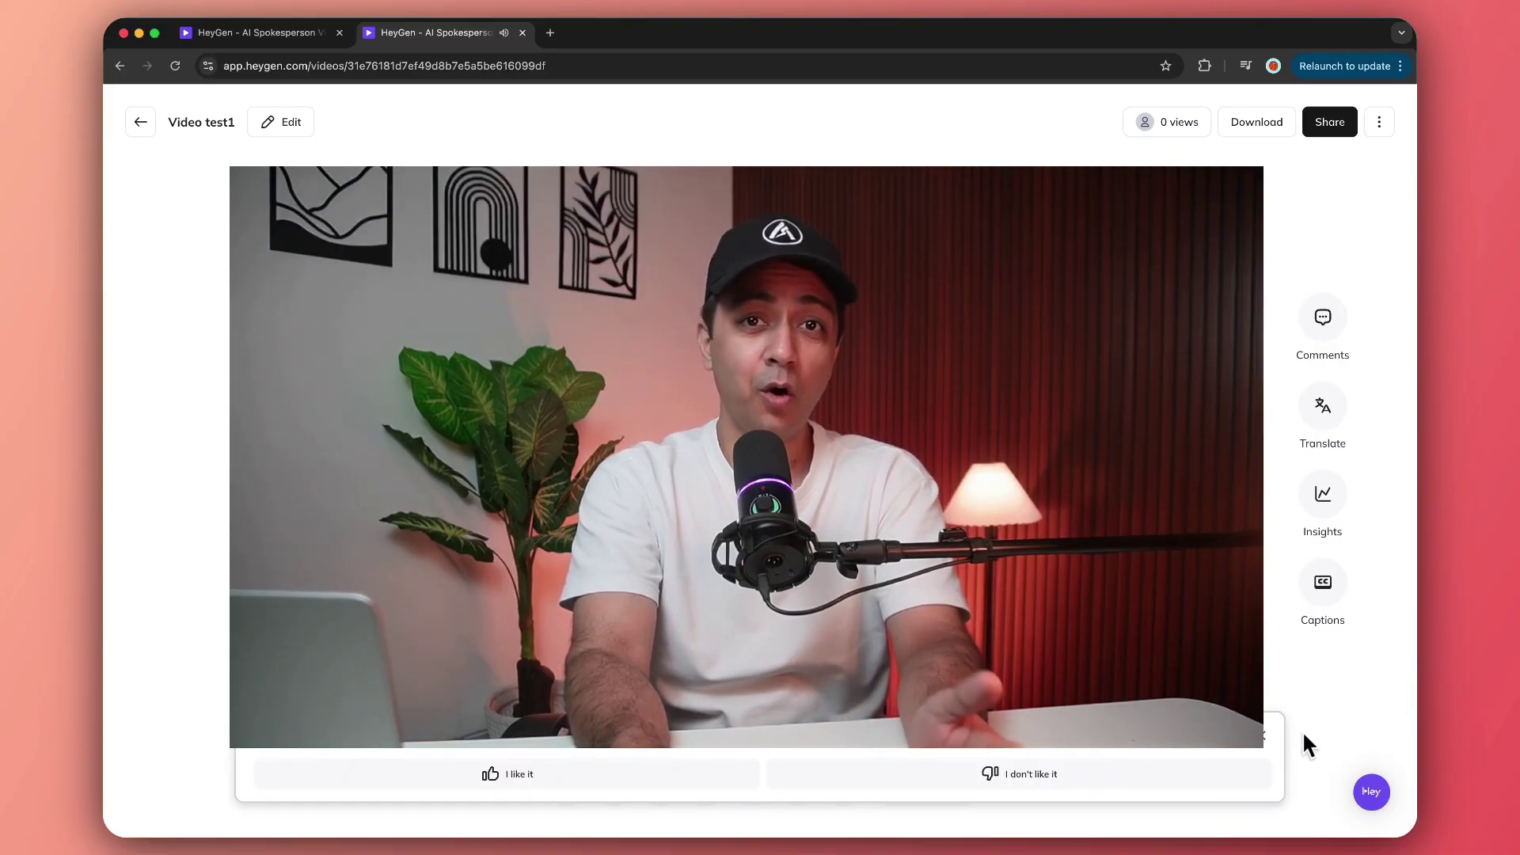
click(1262, 736)
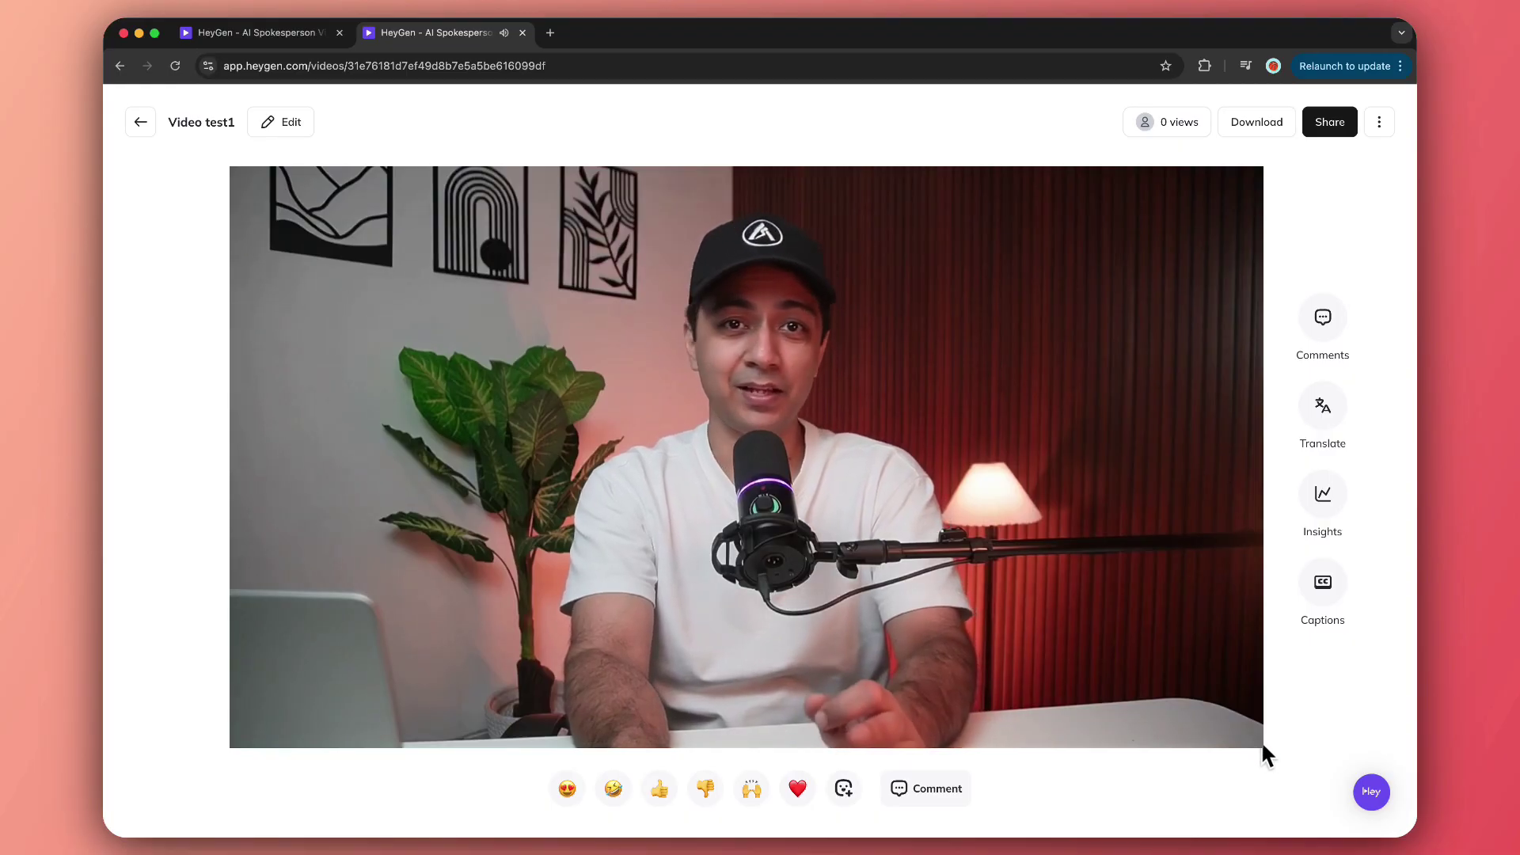